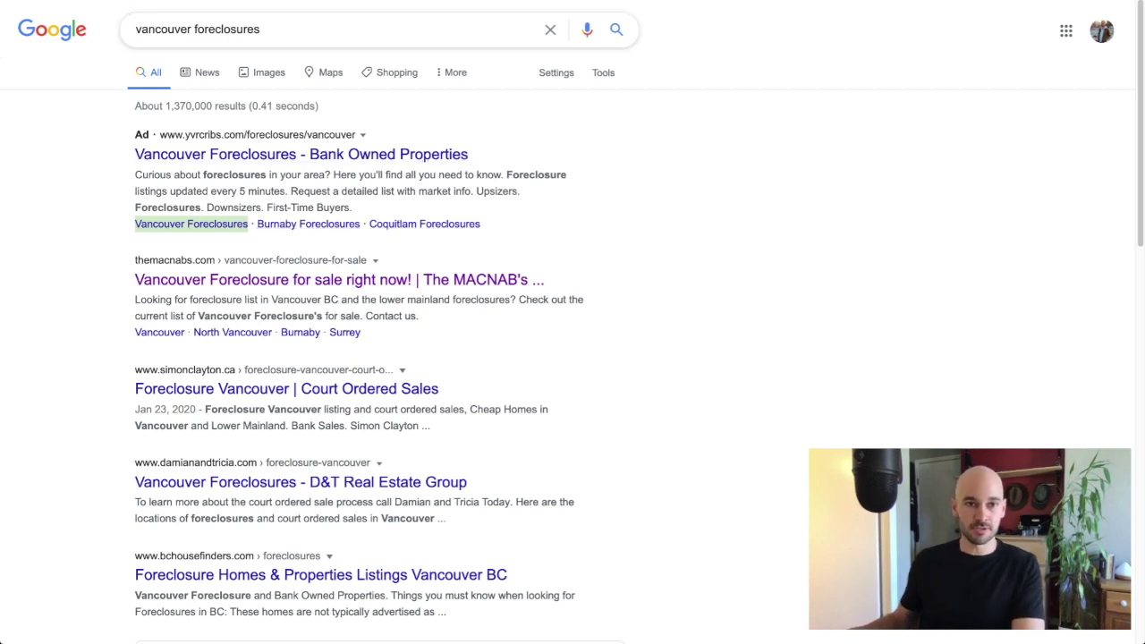
- Search Google for "vancouver homes for sale" and examine how the ads among the results use sitelinks
triple_click(335, 29)
text(vancouver homes so)
key(BackSpace)
key(BackSpace)
text(for sale)
key(Return)
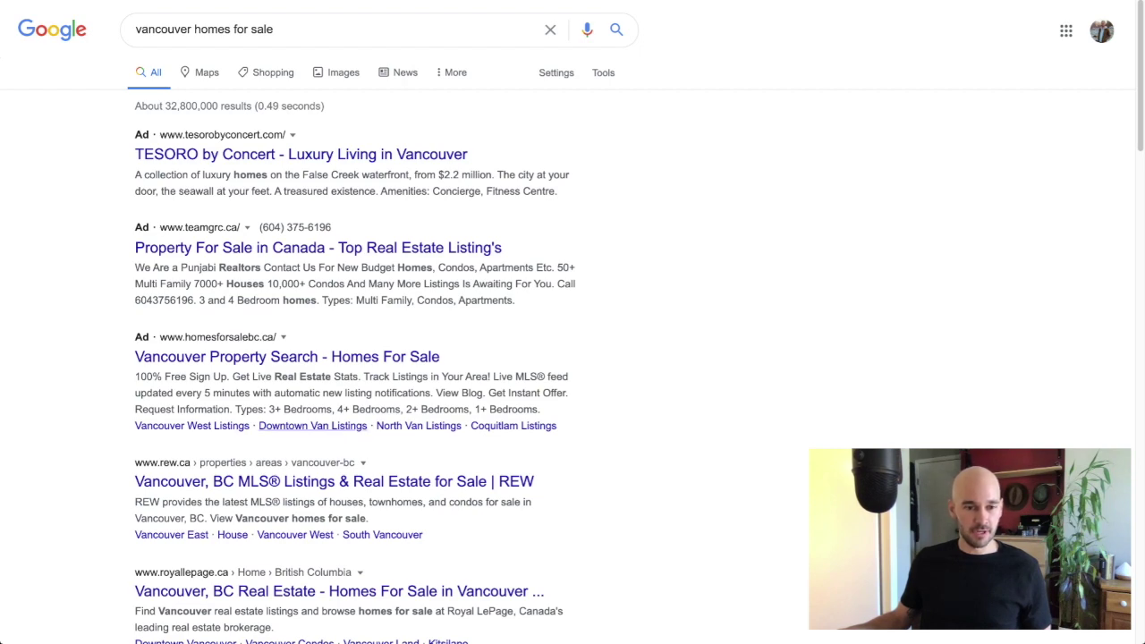
scroll(418, 425, down, 2)
scroll(573, 322, down, 4)
scroll(572, 322, down, 5)
scroll(573, 321, down, 7)
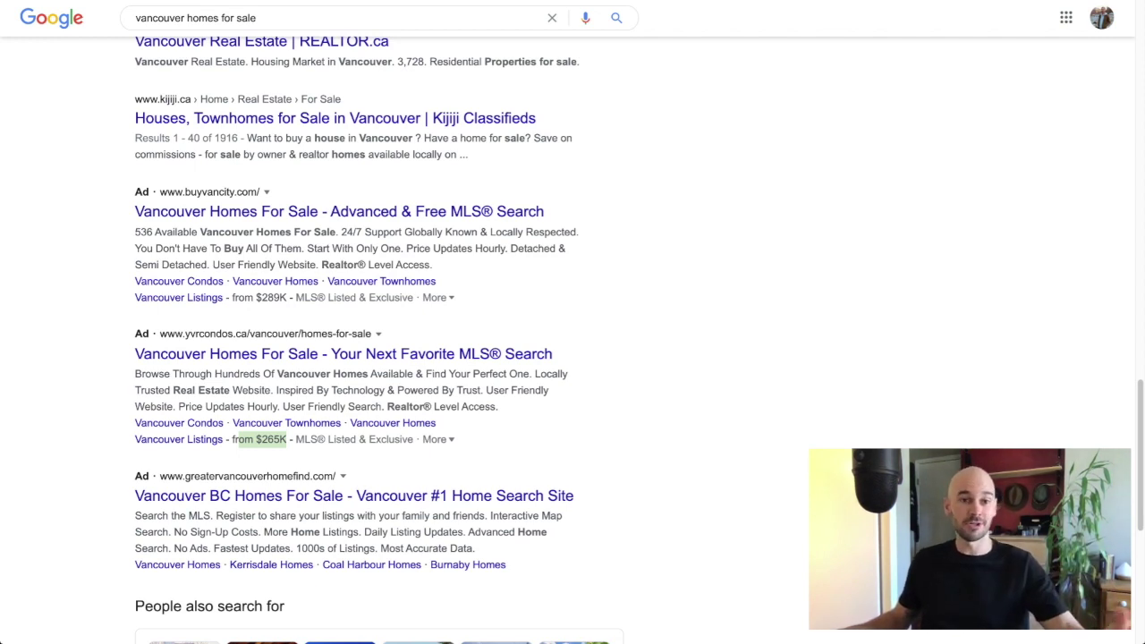
scroll(572, 357, up, 15)
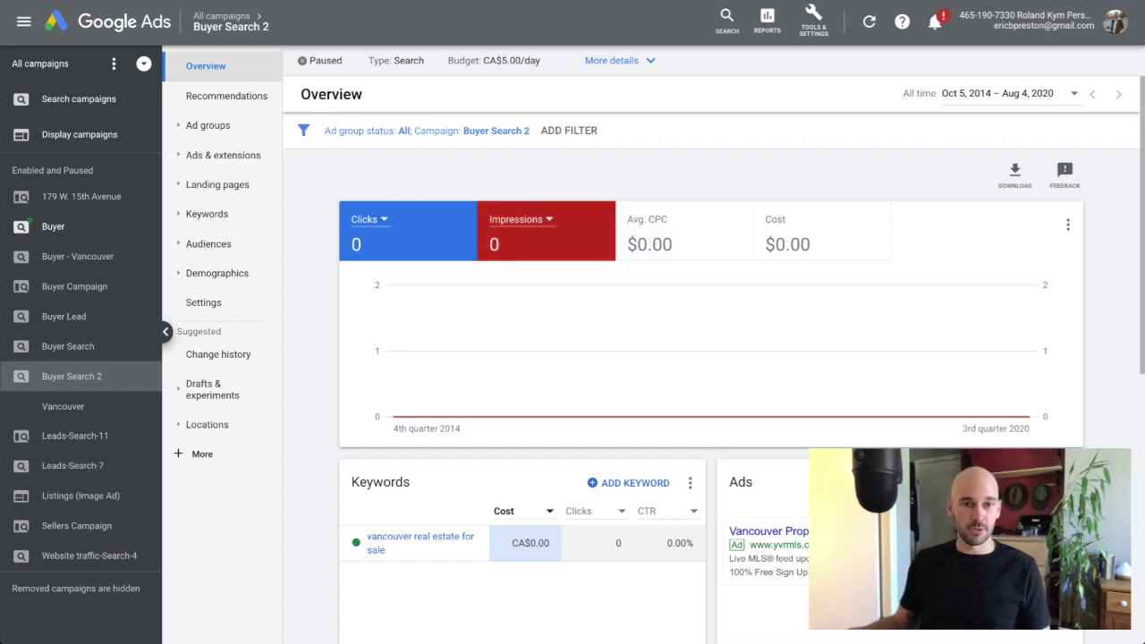
- In Google Ads, review the Buyer Search 2 campaign's ads and open the extensions of its Vancouver ad group
click(223, 155)
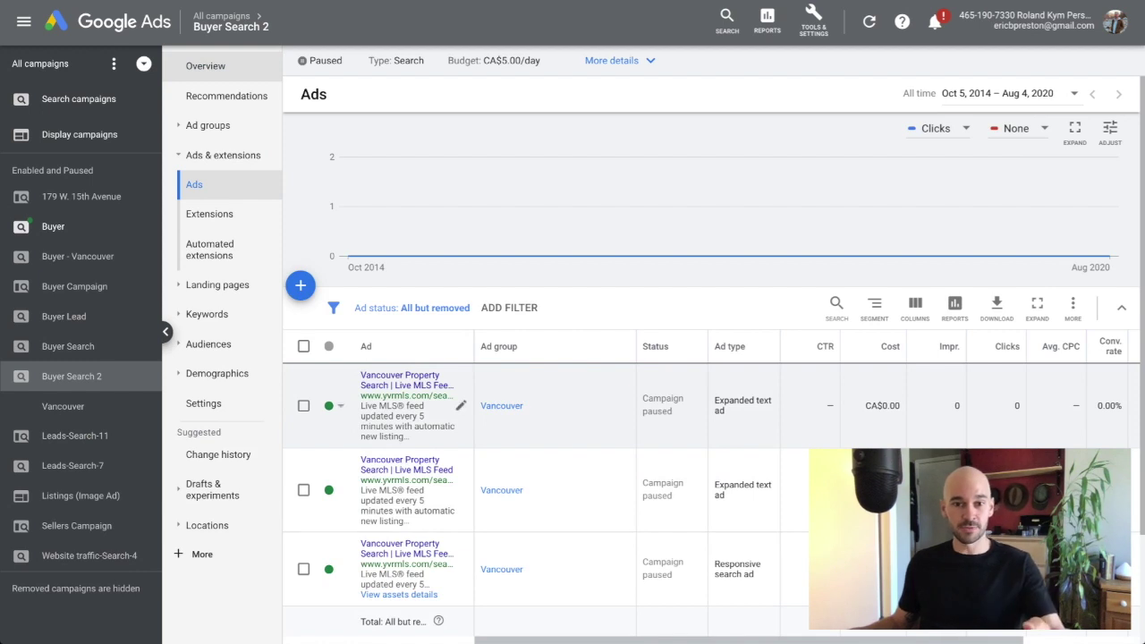
scroll(706, 403, down, 1)
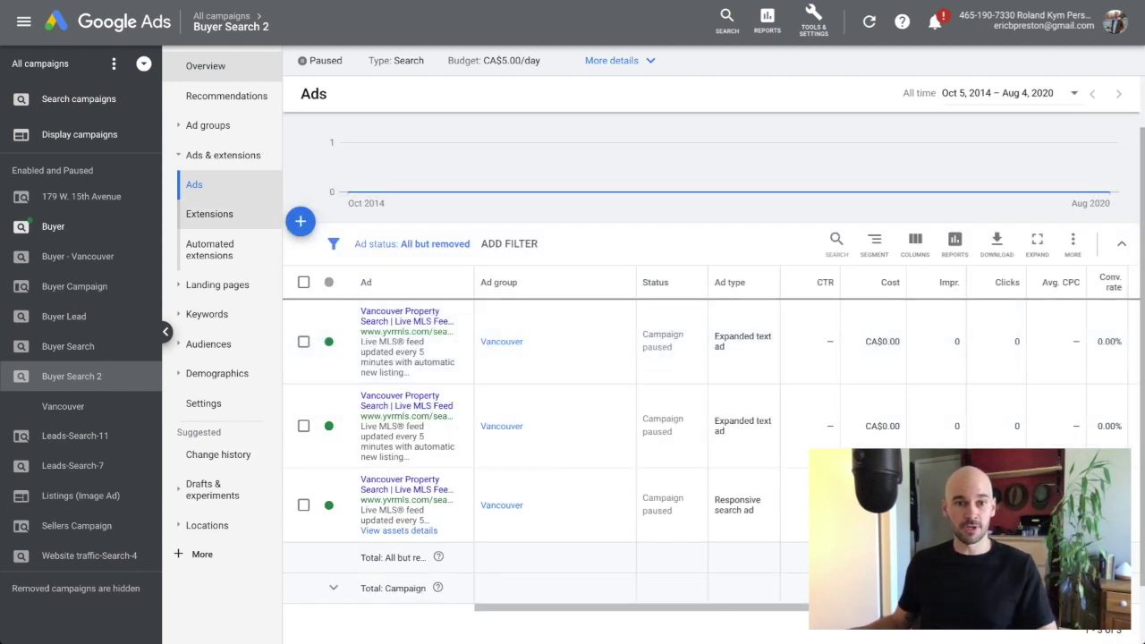
click(209, 213)
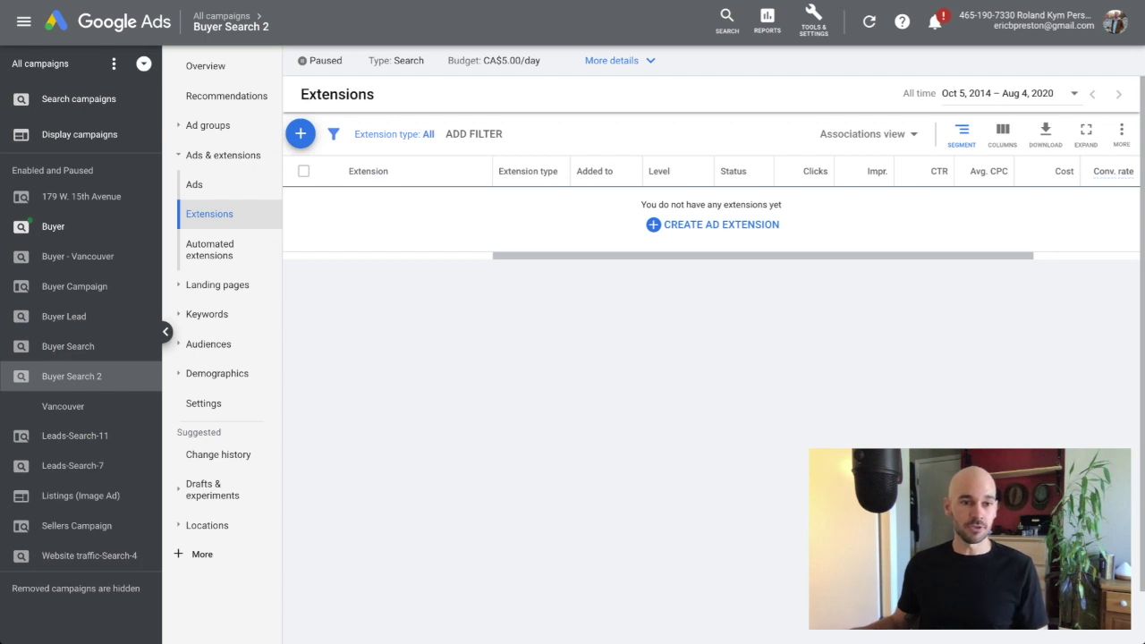
click(63, 406)
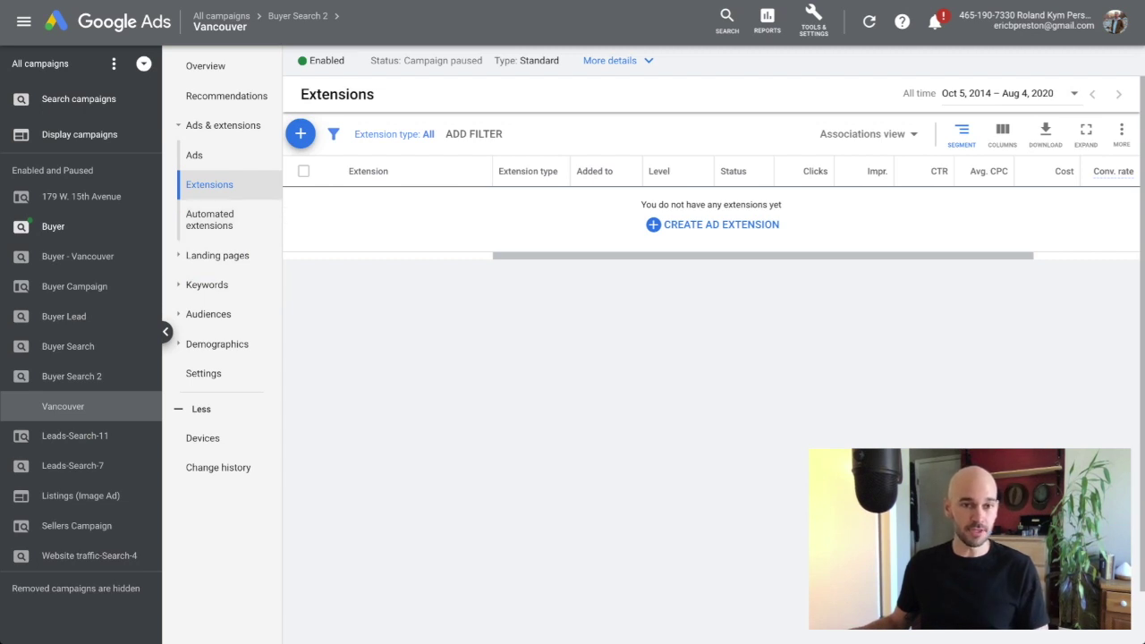
- Start a new sitelink extension for the Vancouver ad group, keeping Ad group as the level it is added to
click(300, 133)
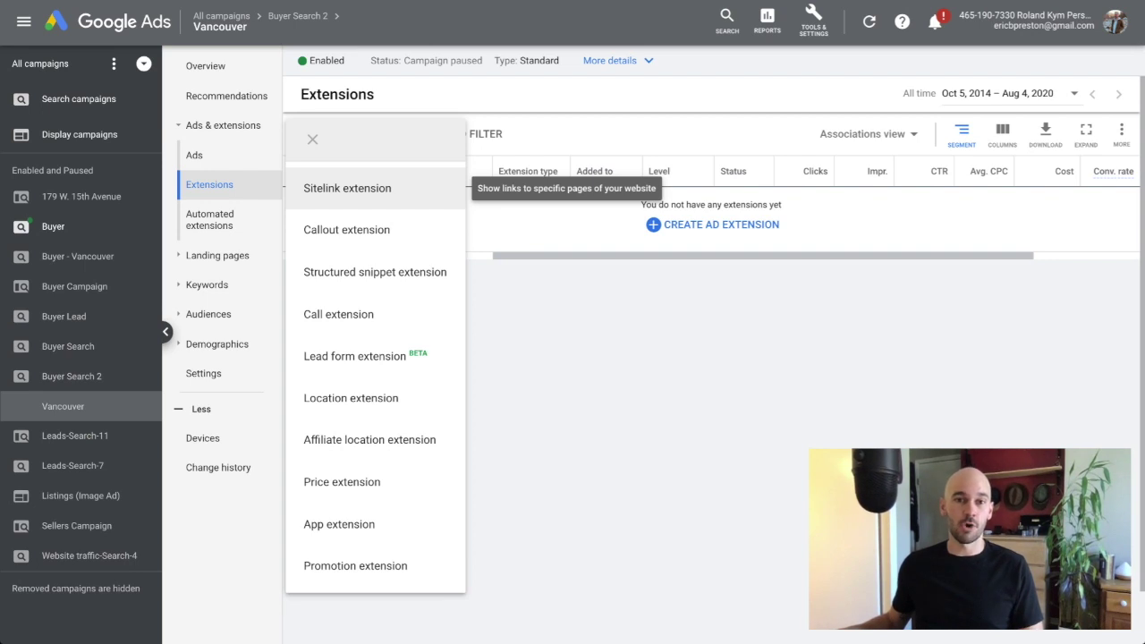
click(347, 188)
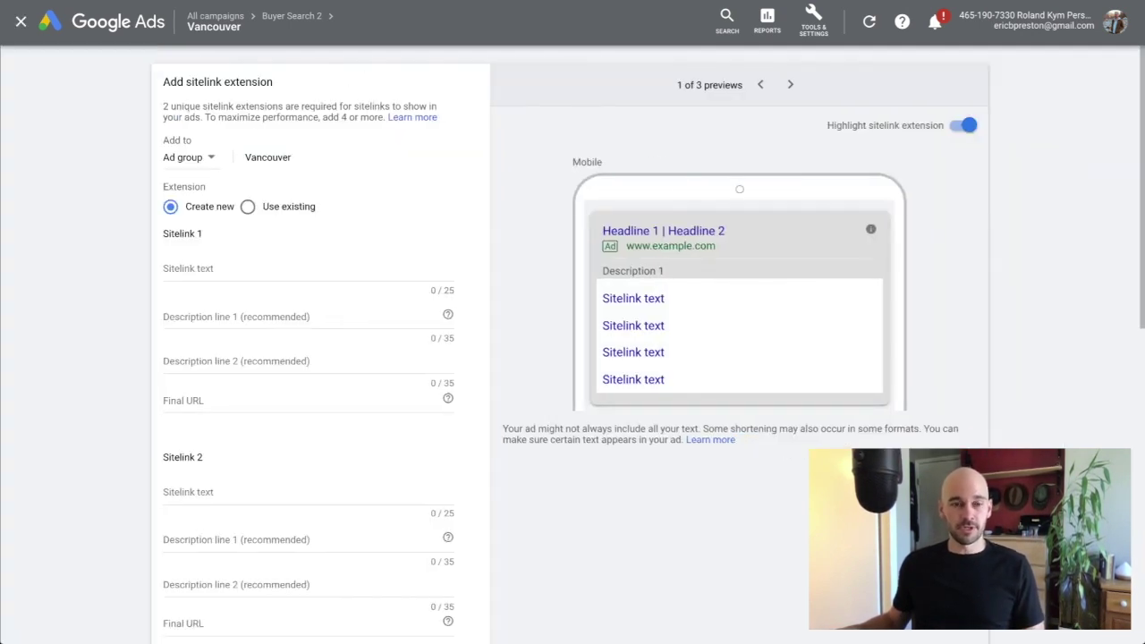
click(189, 157)
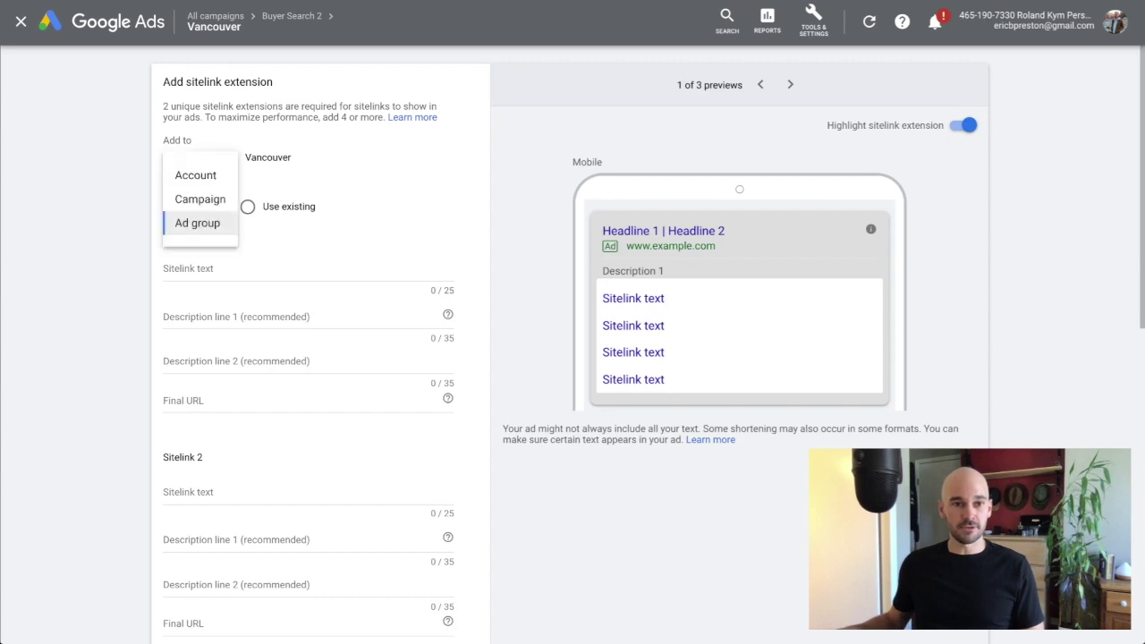
click(197, 222)
click(189, 157)
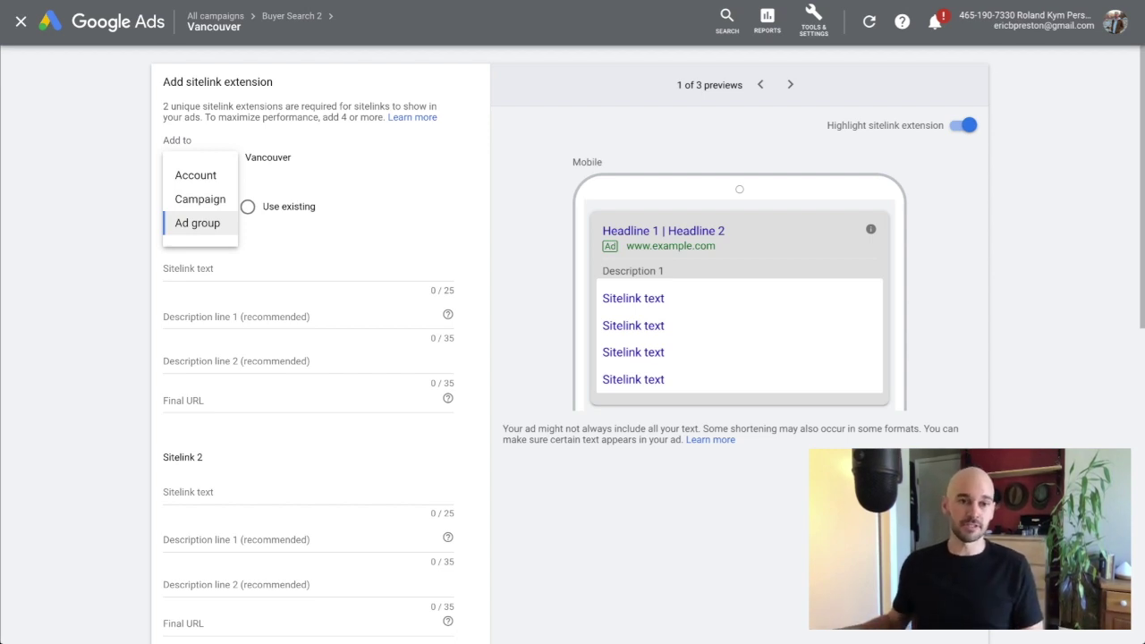
key(Escape)
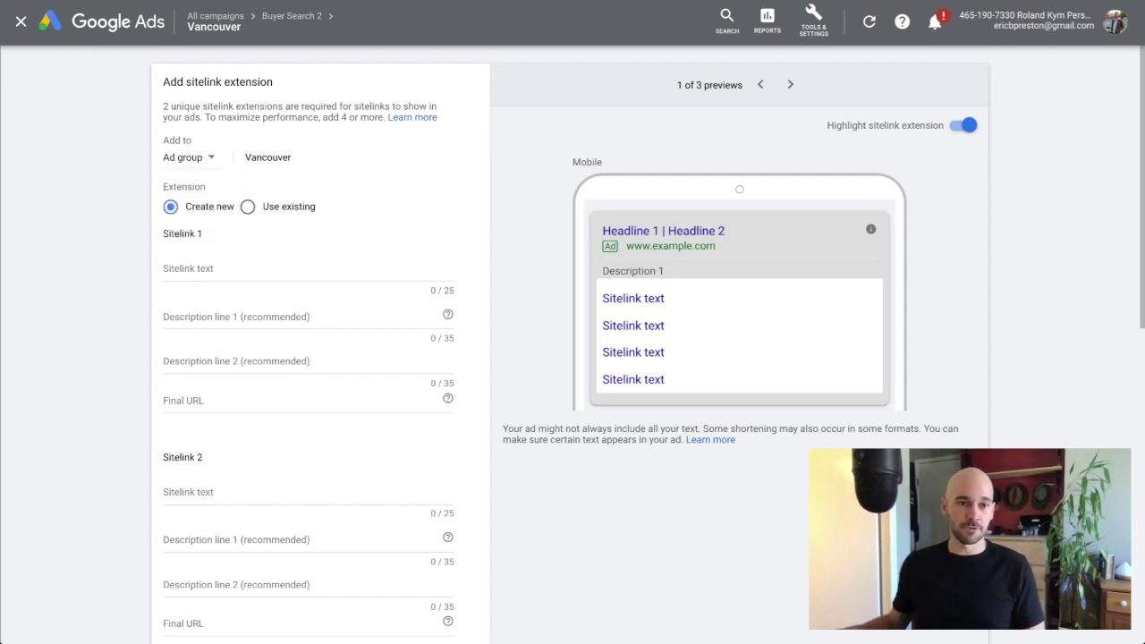
- Set the text of Sitelink 1 to "New Kitsilano Listings"
click(164, 268)
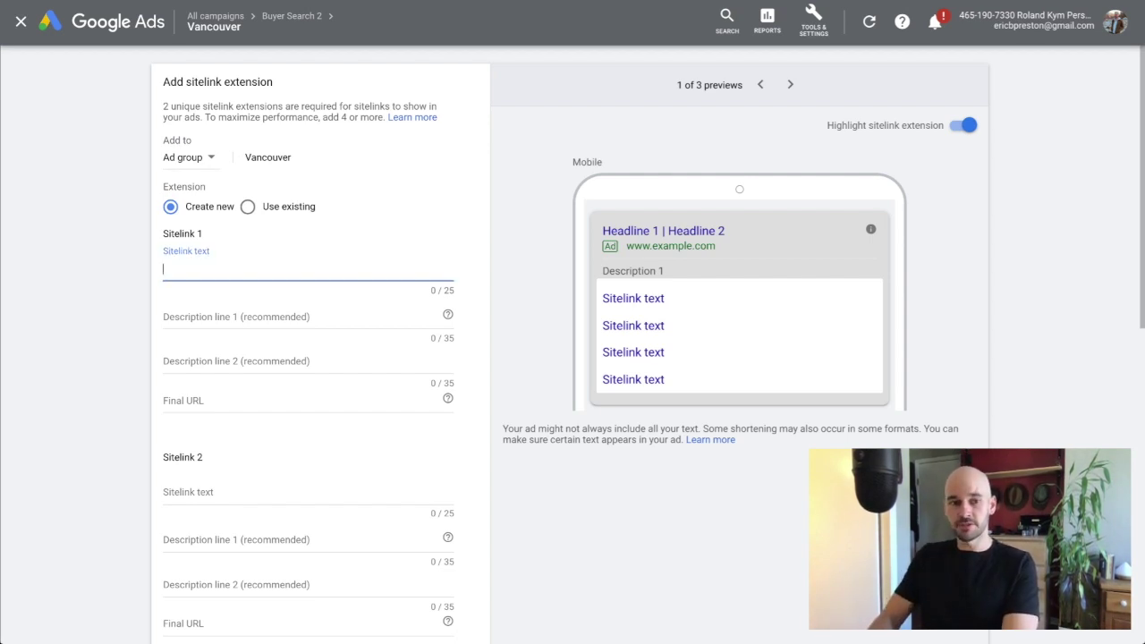
text(New)
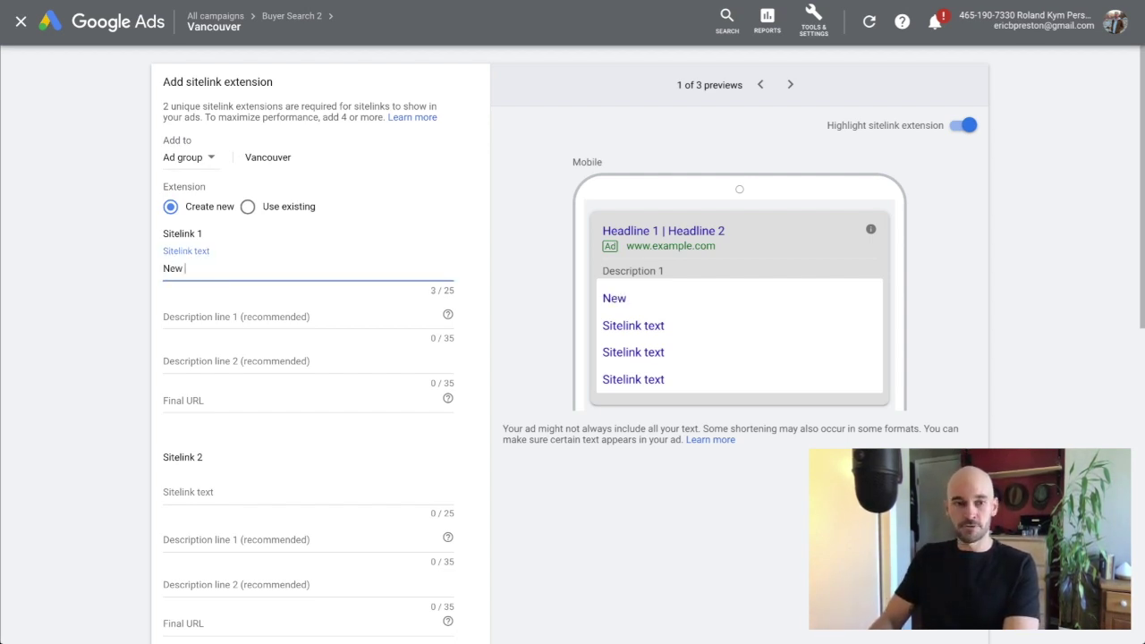
text( Kitsilano Listing)
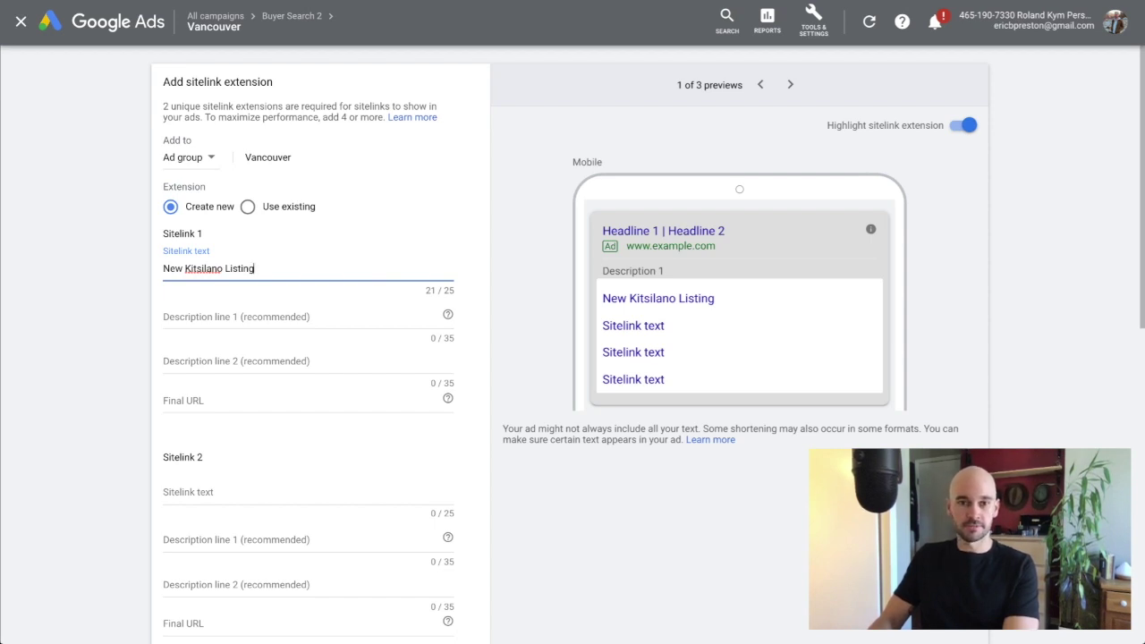
text(s)
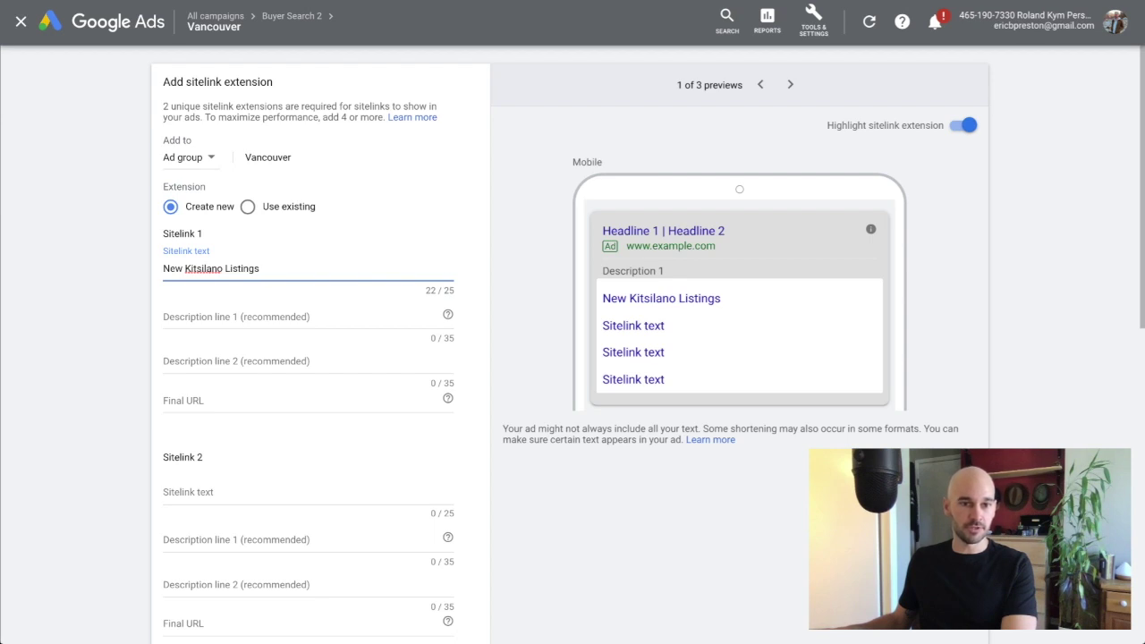
- Fill in description line 1 of Sitelink 1 with "Search newest listings in Kistilano"
click(164, 317)
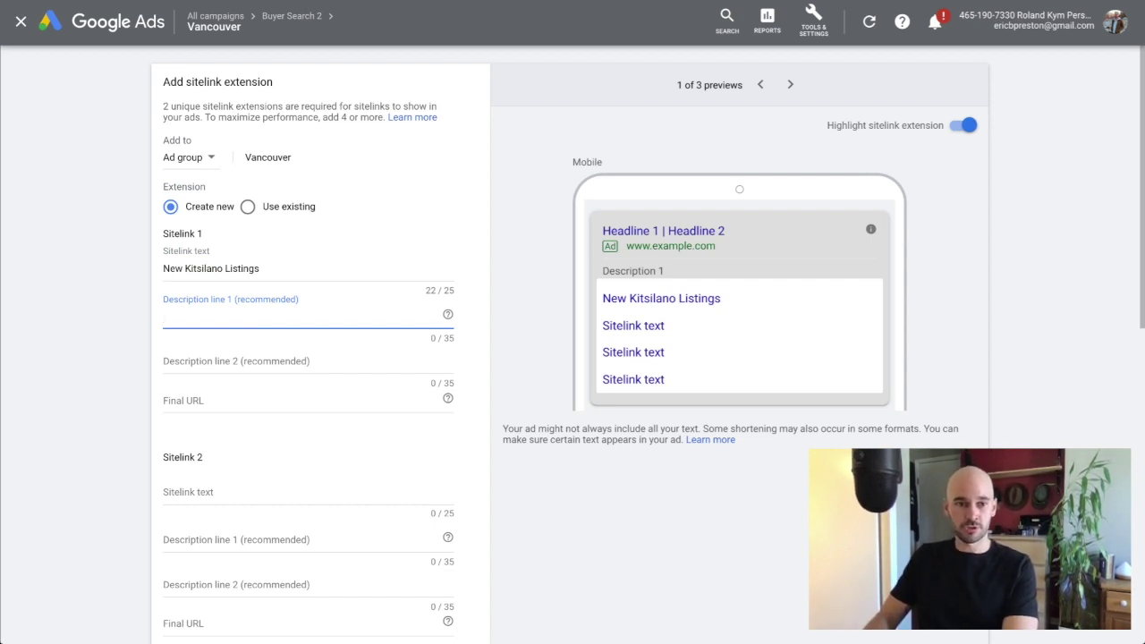
text(Search)
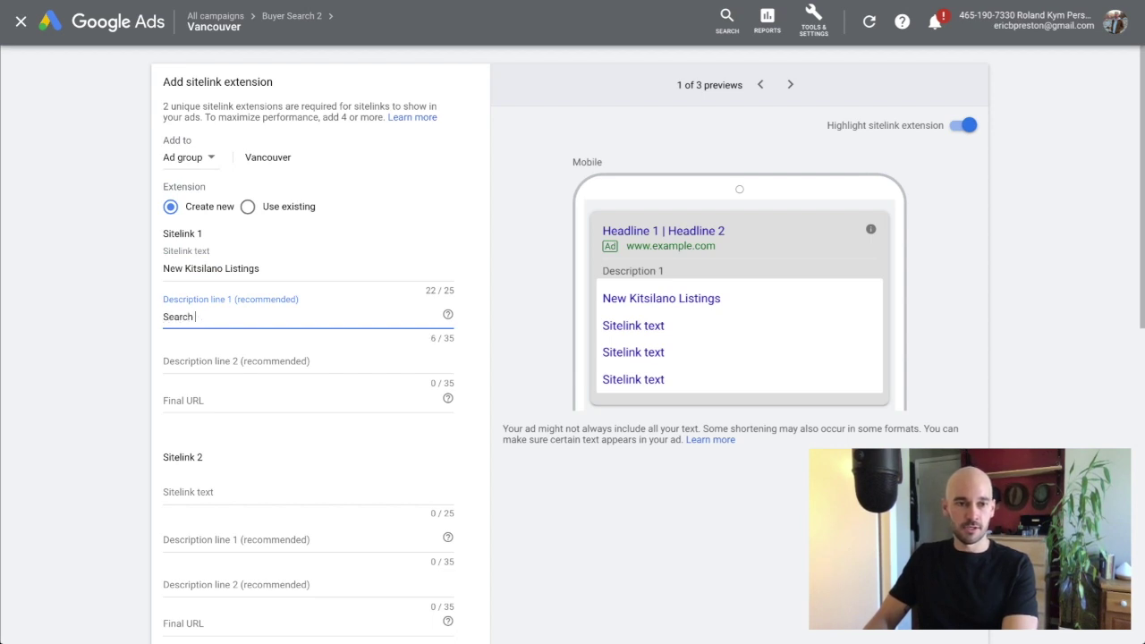
text(newest)
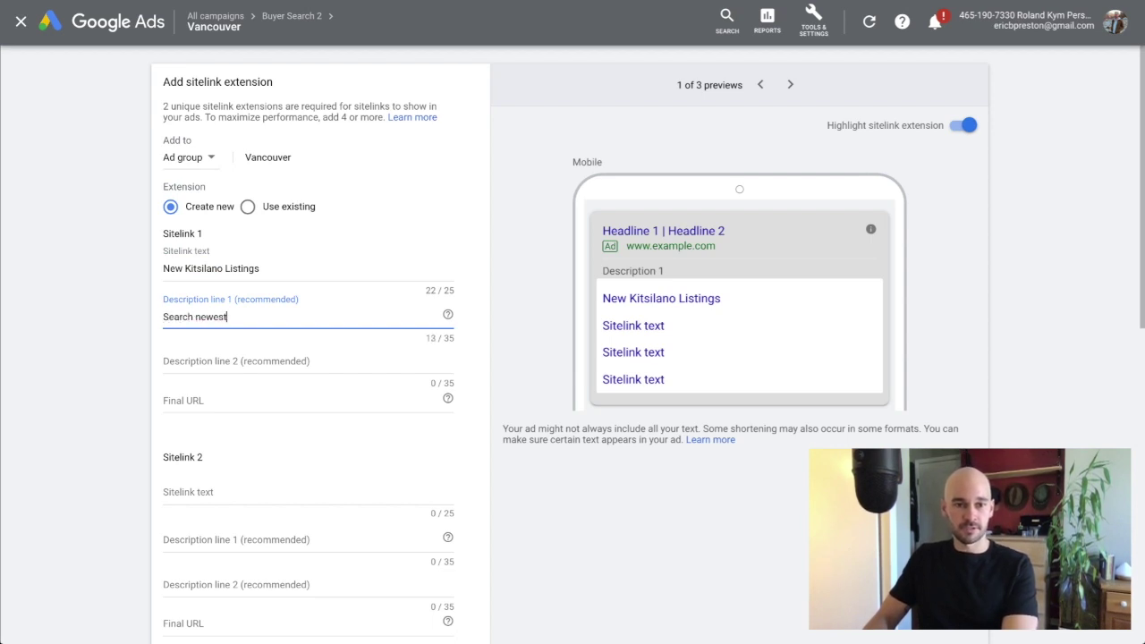
text( listings in Kitsilano)
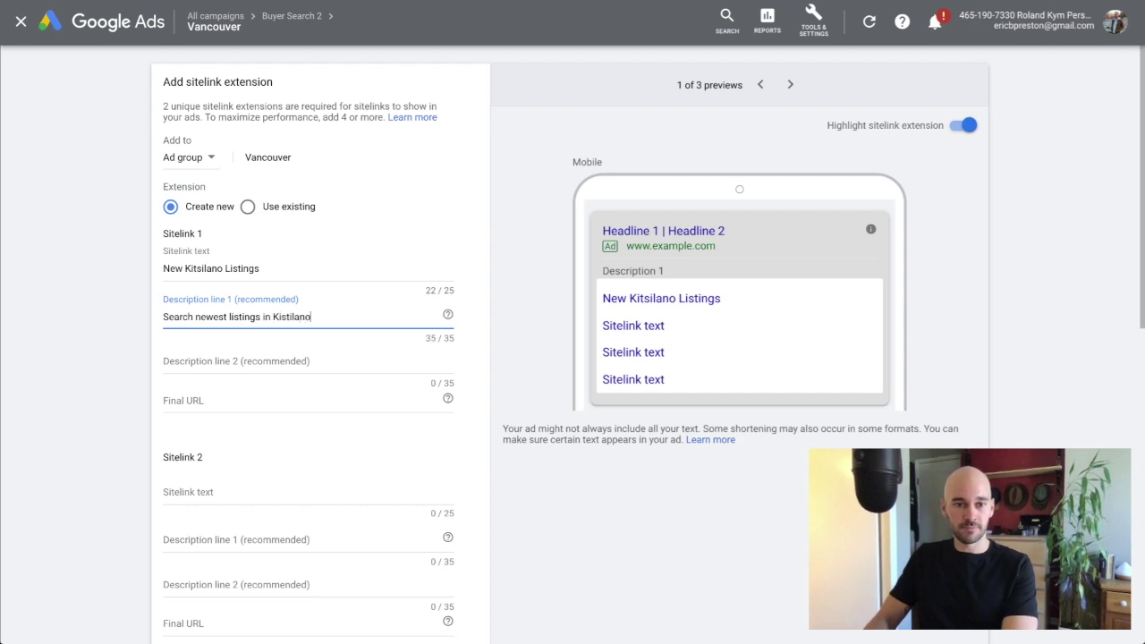
- Fill in description line 2 of Sitelink 1 with "Listings updated every 5 minutes"
key(Tab)
text(Listings updat)
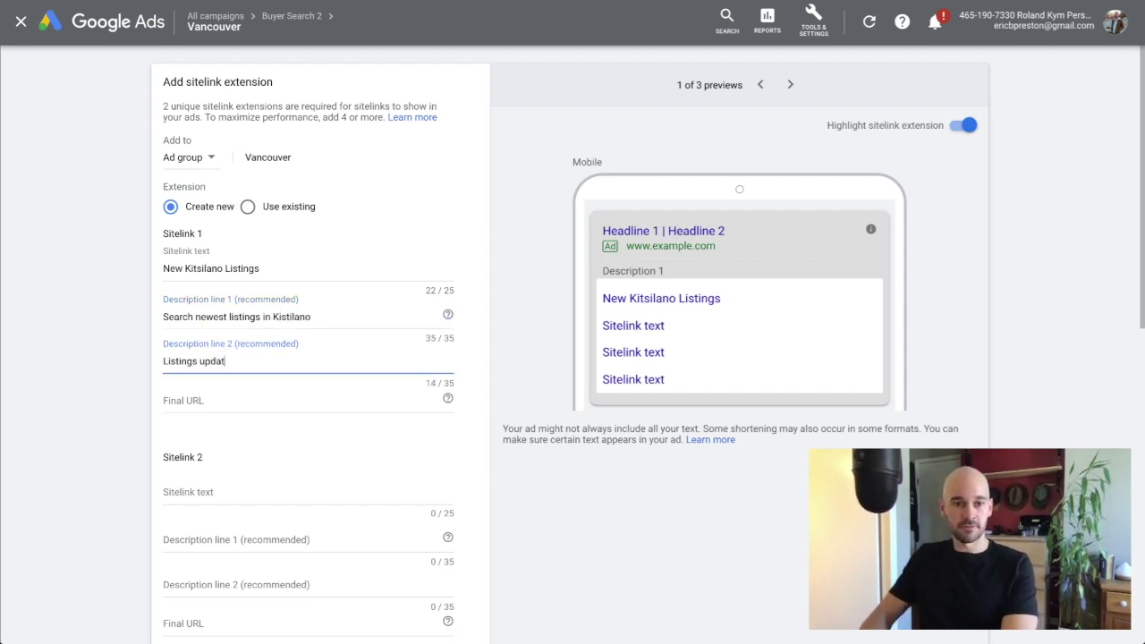
text(ed every 5 minutes)
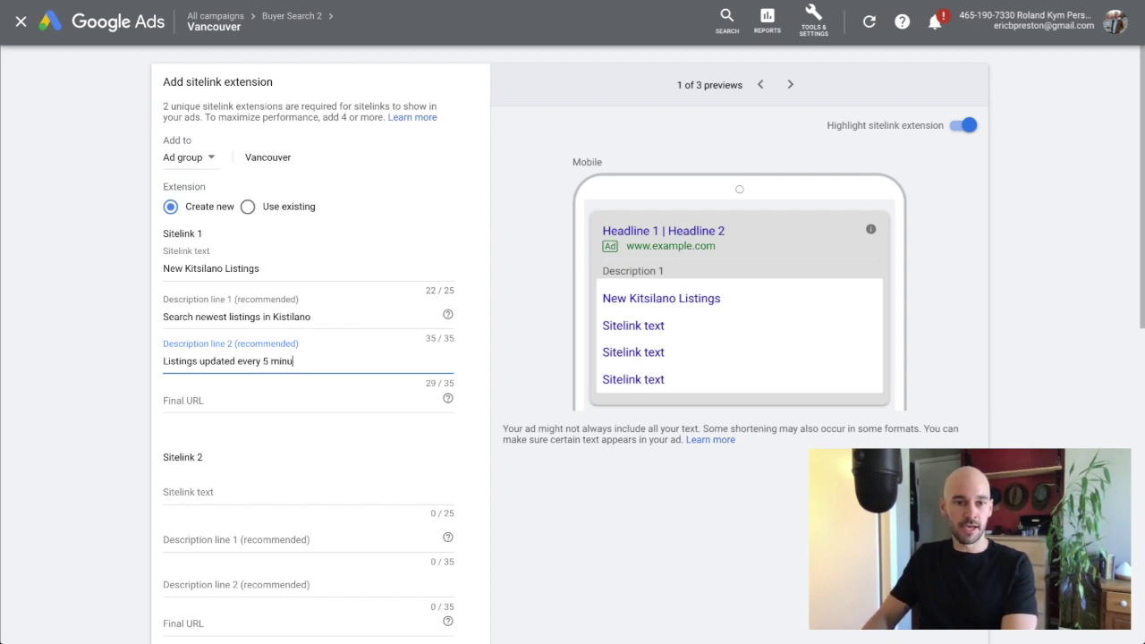
- Set the final URL of Sitelink 1 to yvrhomesearch.com/kitsilano
key(Tab)
text(yv)
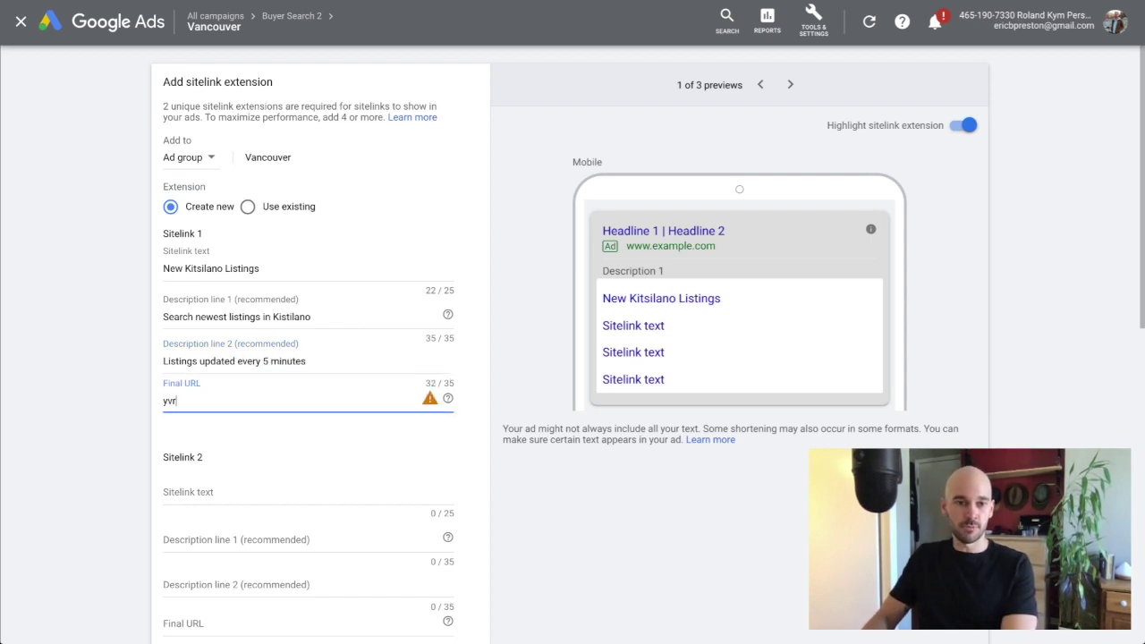
text(home)
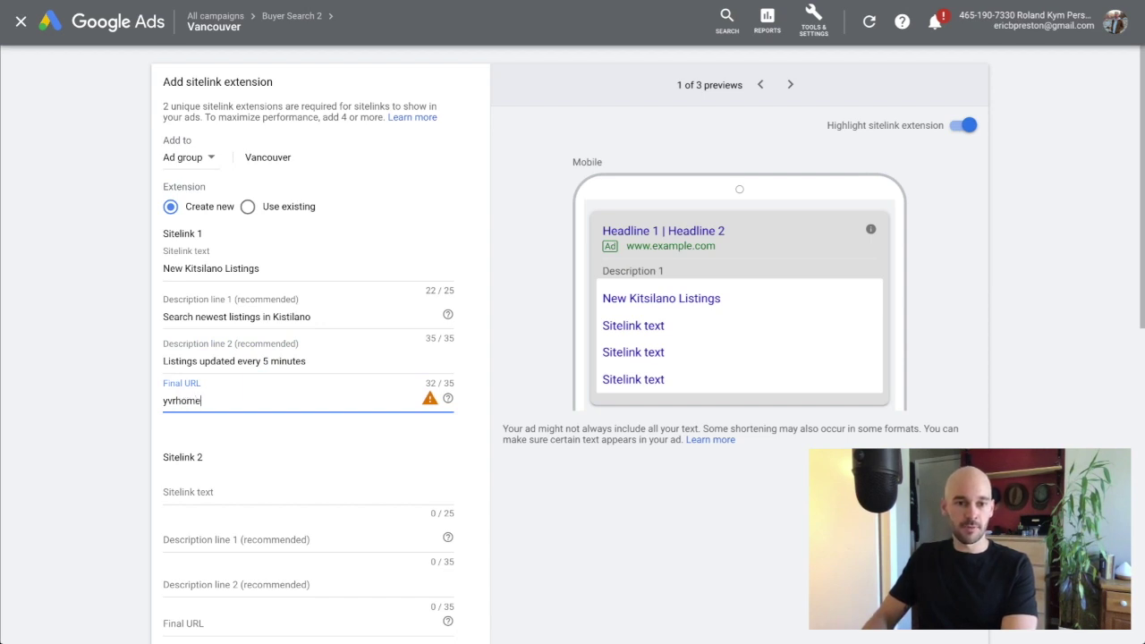
text(search.com/kitsilano)
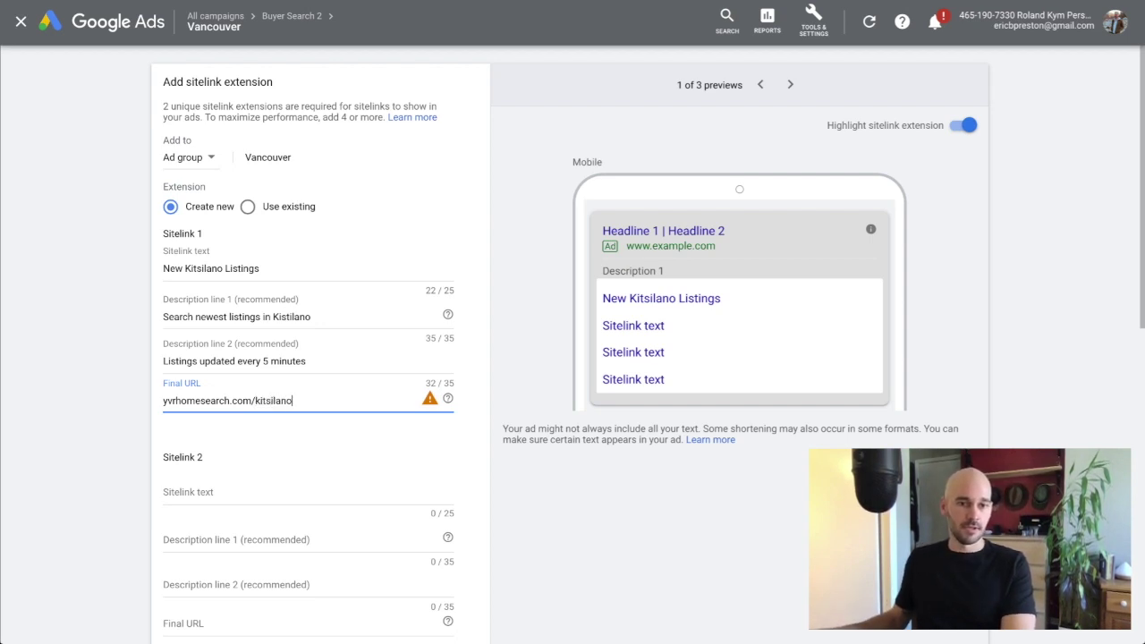
- Copy the final URL of Sitelink 1 and open that page in a new browser tab
key(ctrl+a)
key(ctrl+c)
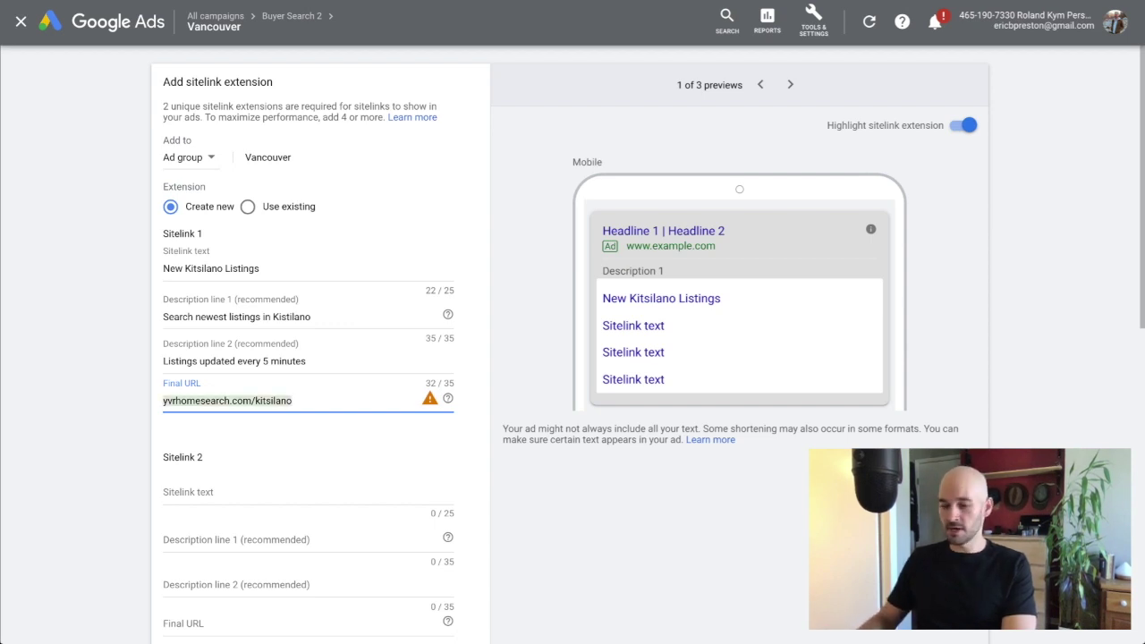
key(ctrl+t)
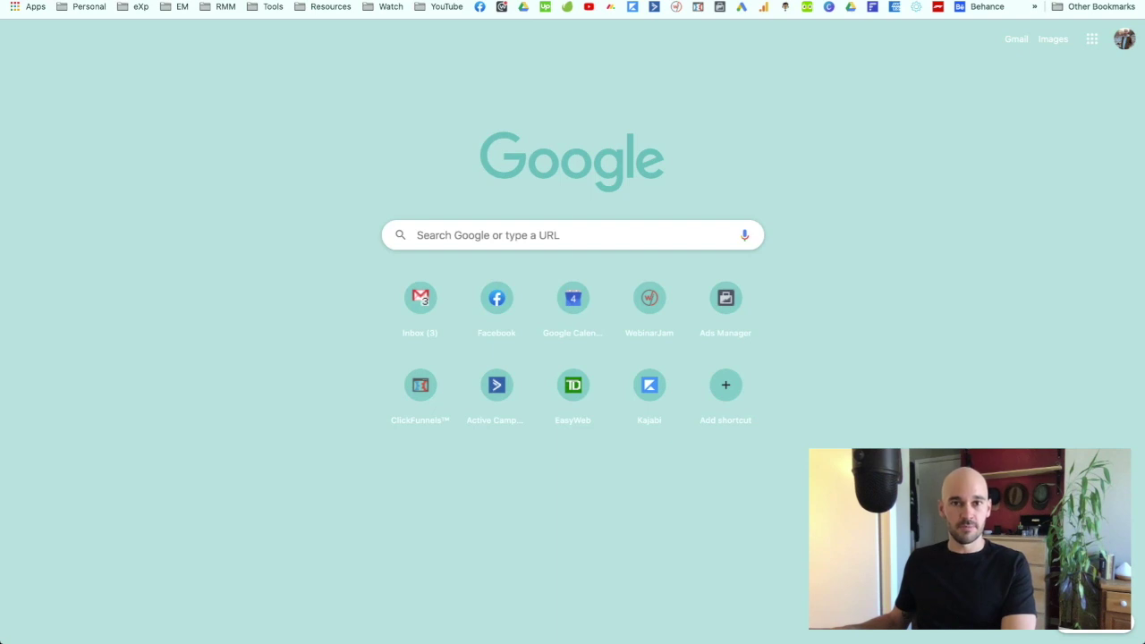
key(ctrl+v)
key(Return)
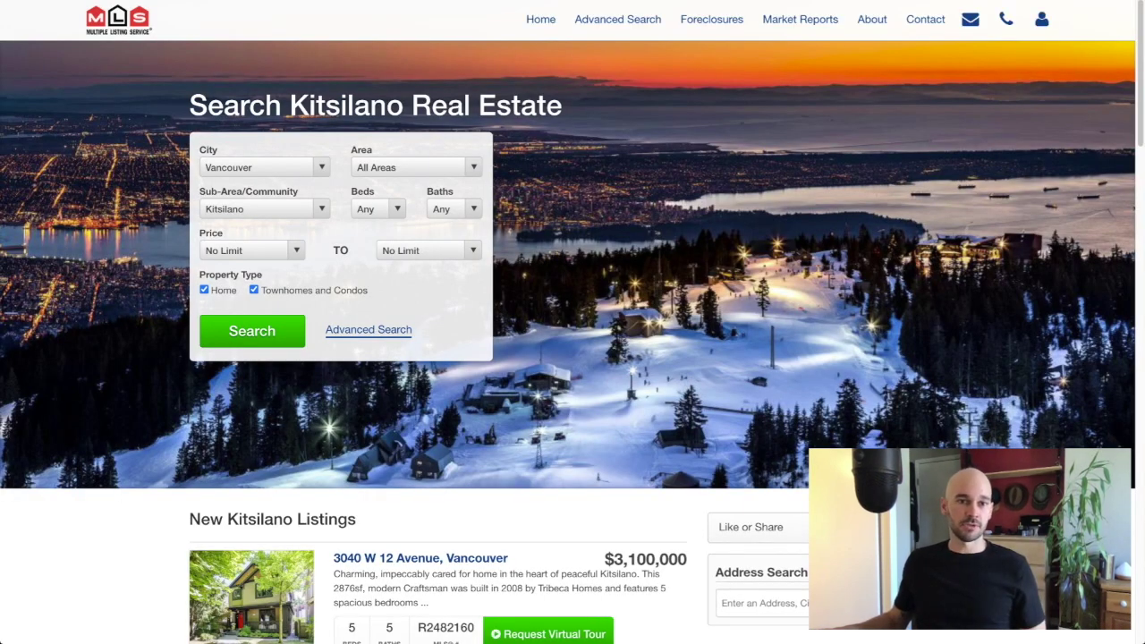
- Examine the Kitsilano landing page: its heading, the property search results and the New Kitsilano Listings section
drag(192, 106, 562, 105)
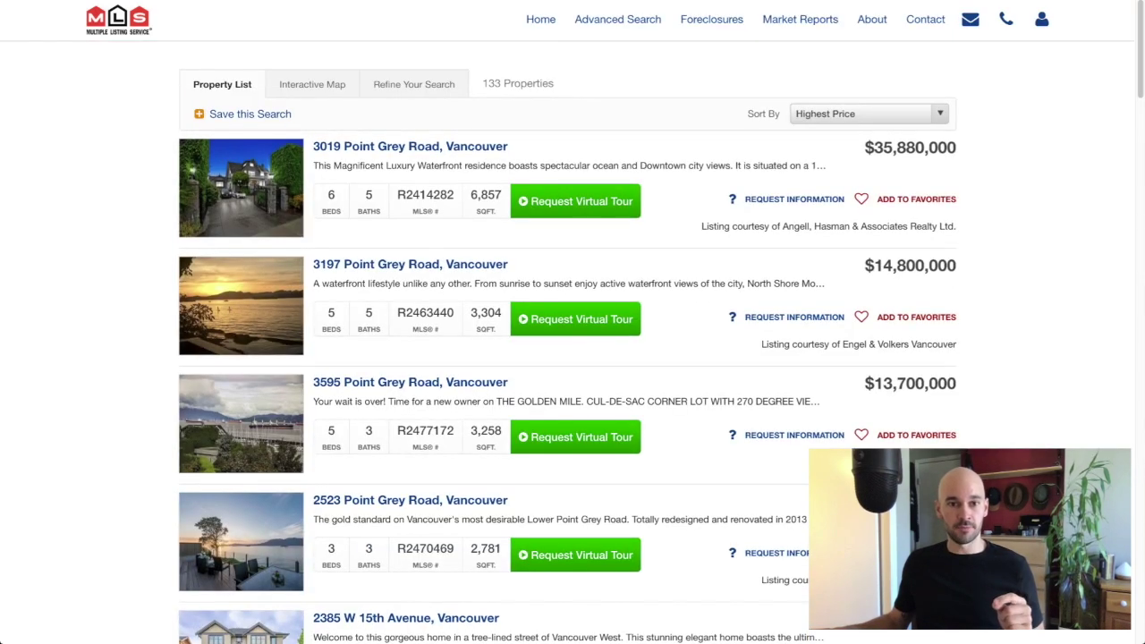
scroll(569, 341, down, 5)
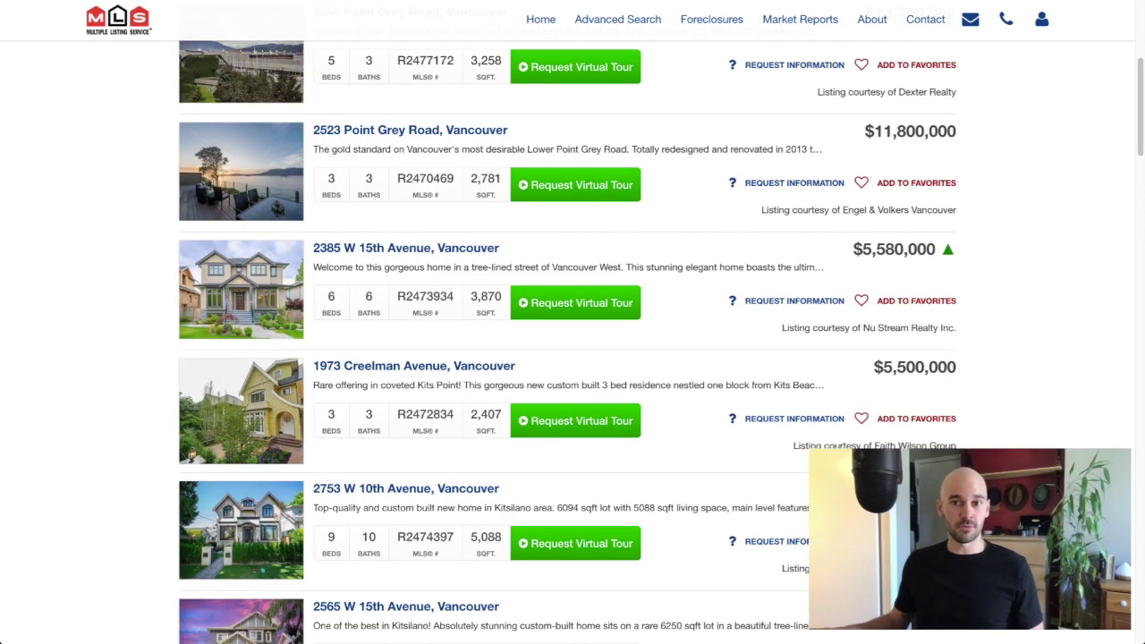
scroll(569, 341, down, 3)
scroll(568, 342, up, 7)
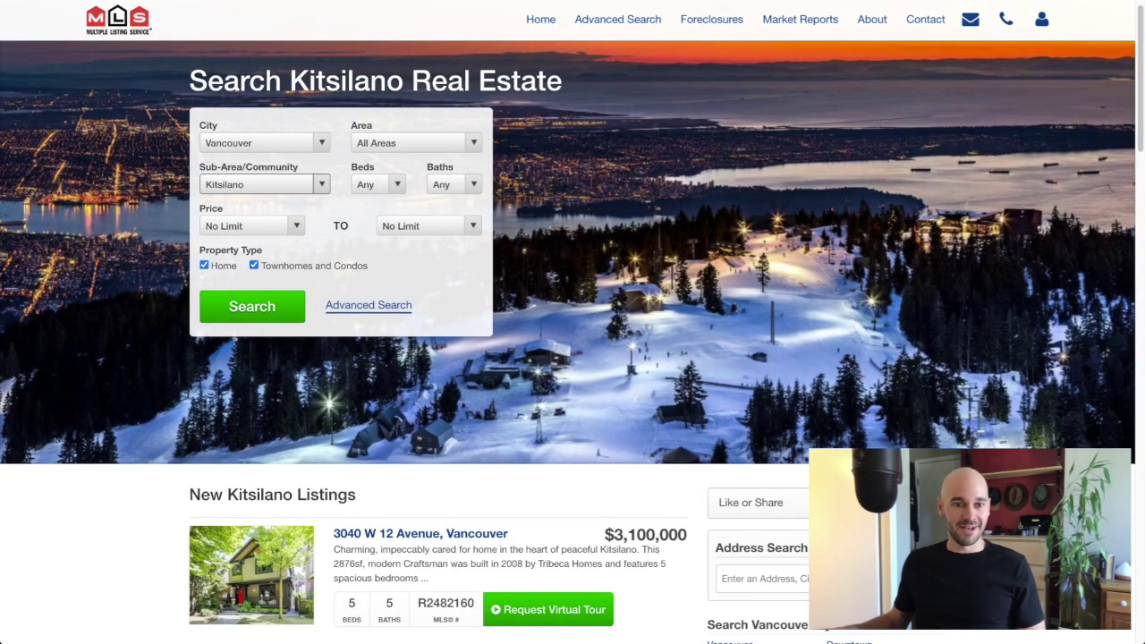
scroll(572, 321, down, 4)
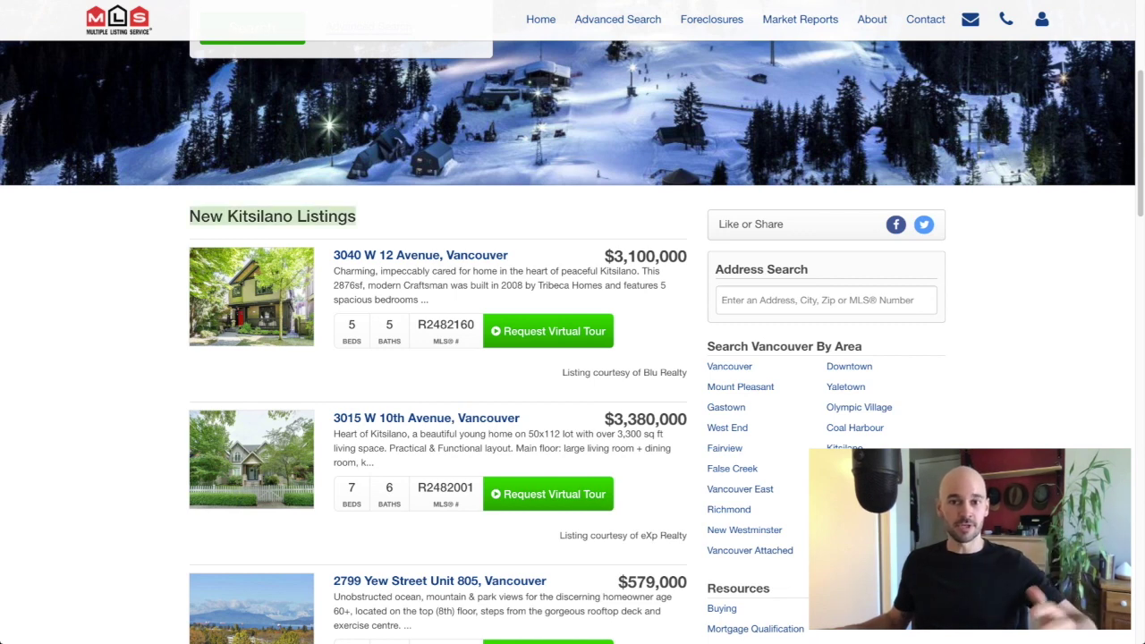
scroll(572, 340, down, 1)
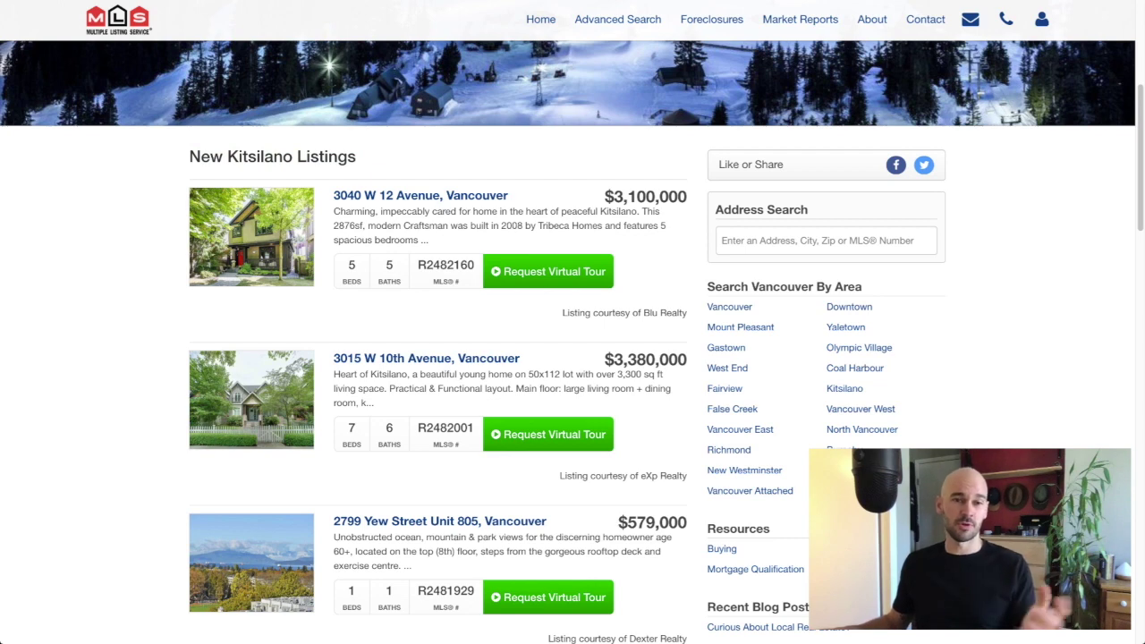
scroll(572, 322, up, 4)
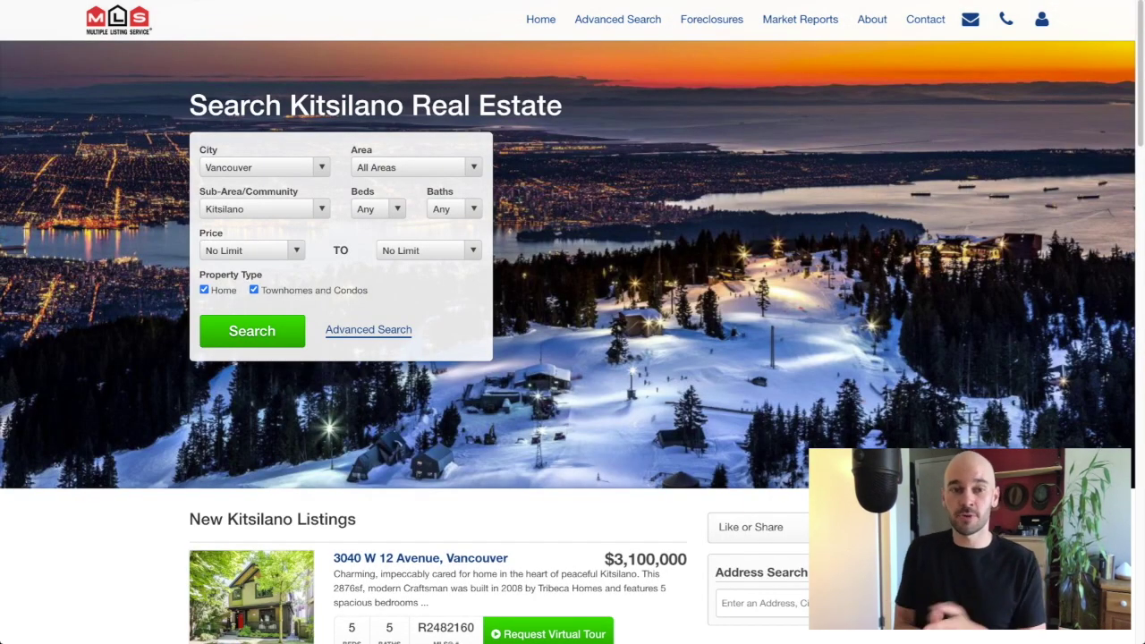
scroll(572, 322, down, 6)
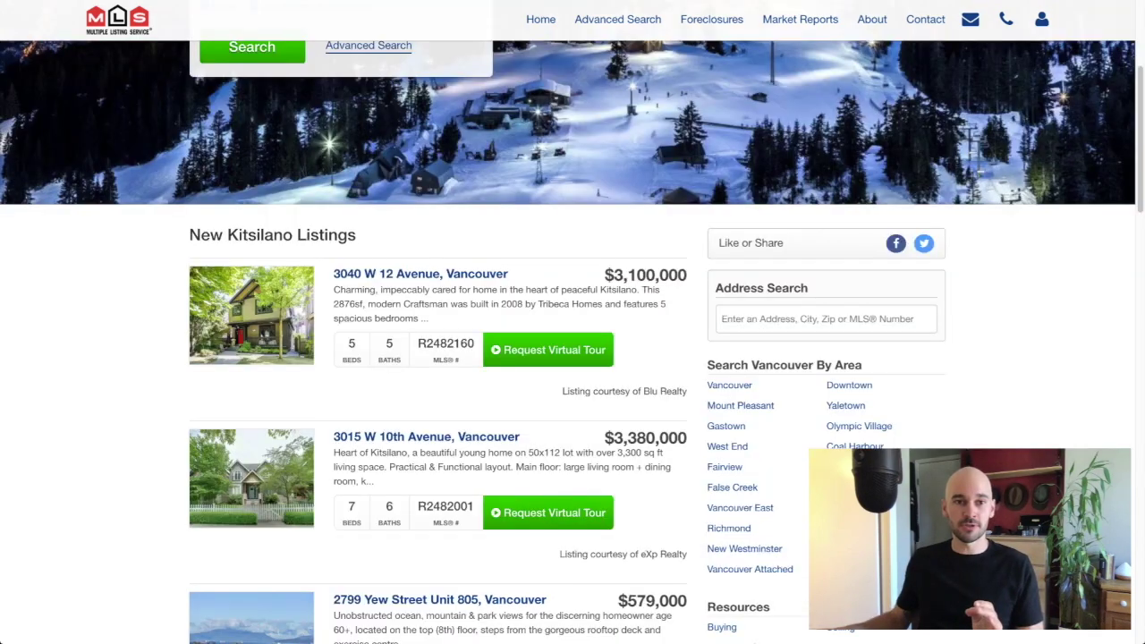
scroll(572, 322, up, 1)
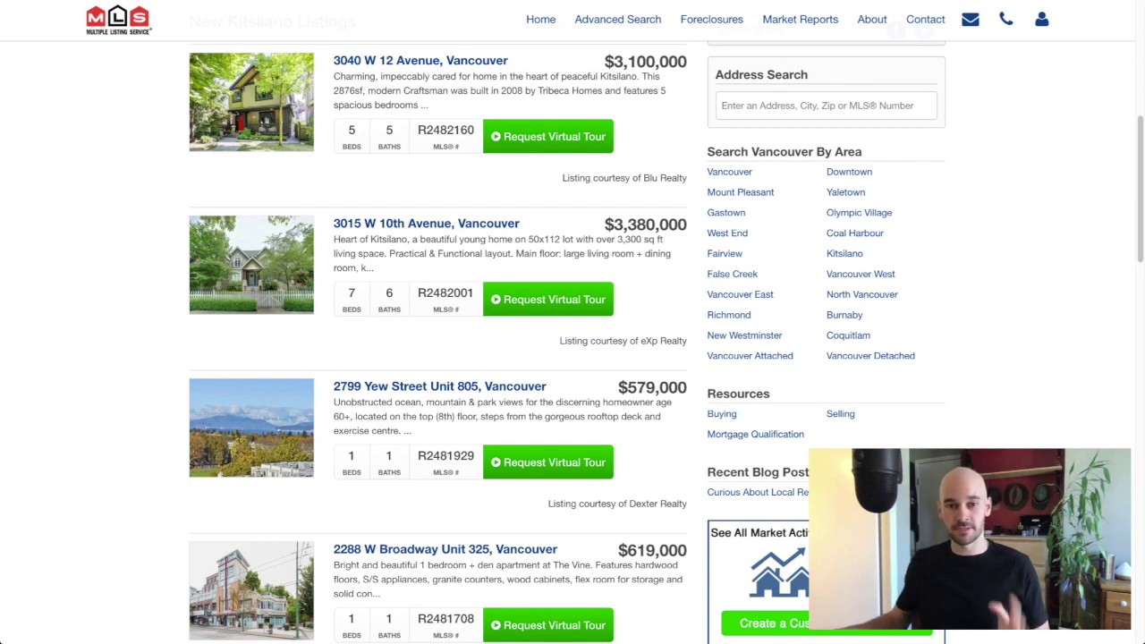
scroll(572, 322, up, 1)
scroll(572, 322, up, 6)
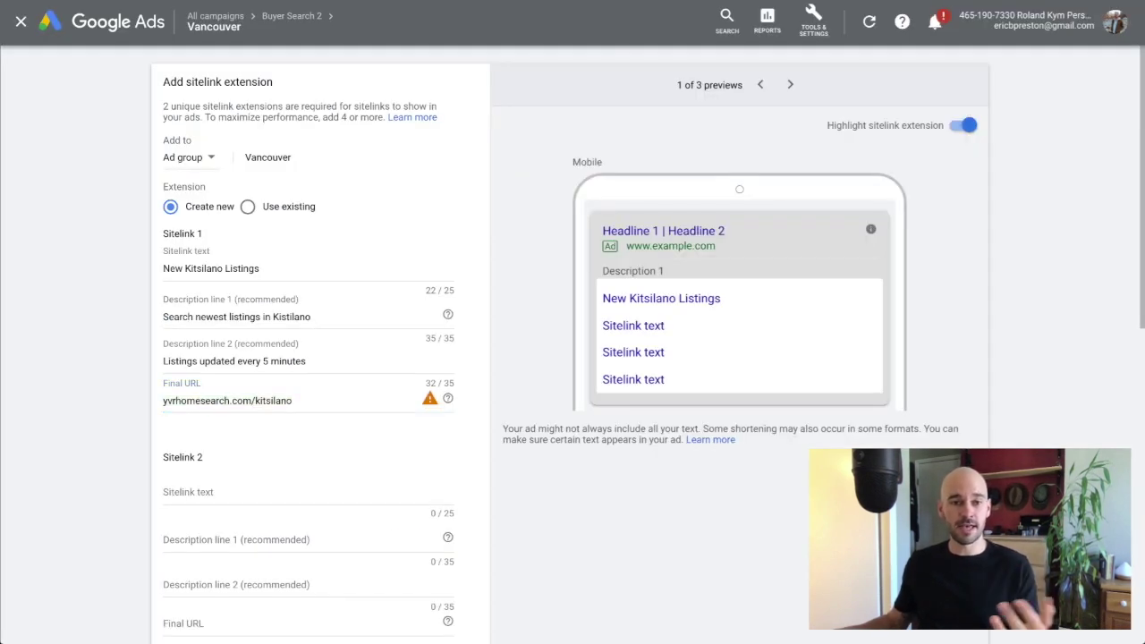
click(293, 401)
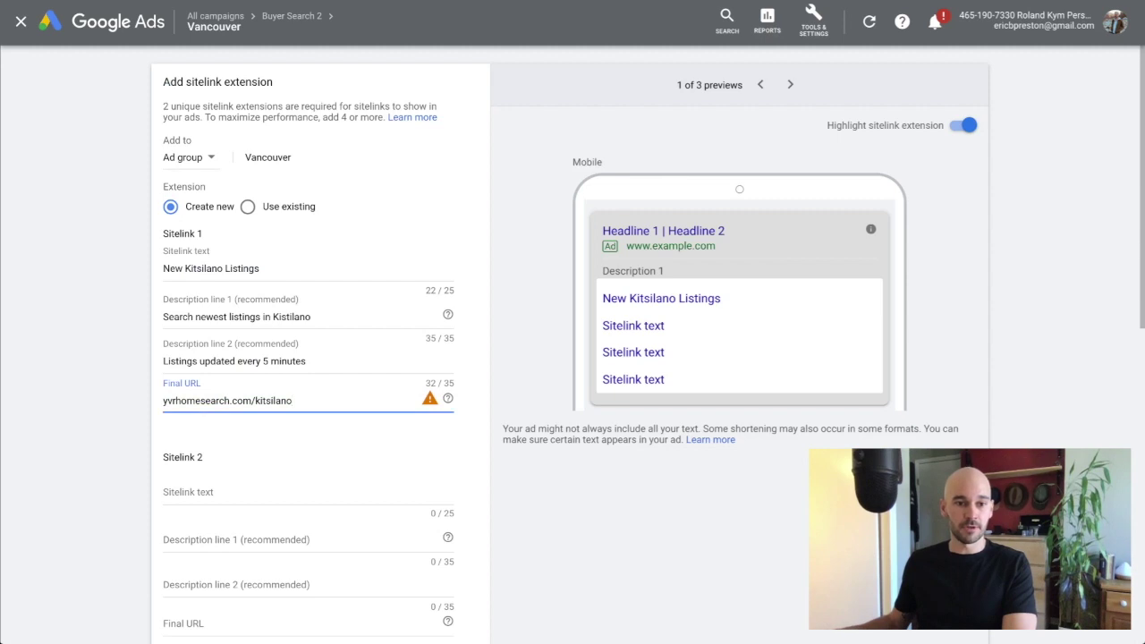
key(Home)
text(https://)
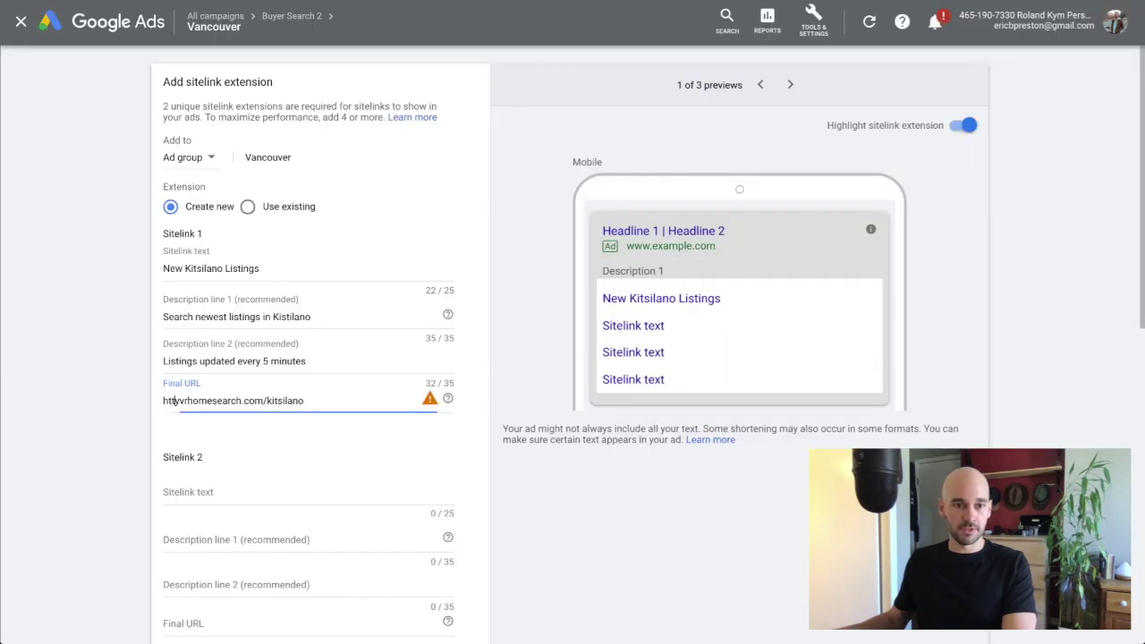
double_click(175, 400)
key(ctrl+v)
triple_click(205, 400)
key(ctrl+v)
key(Tab)
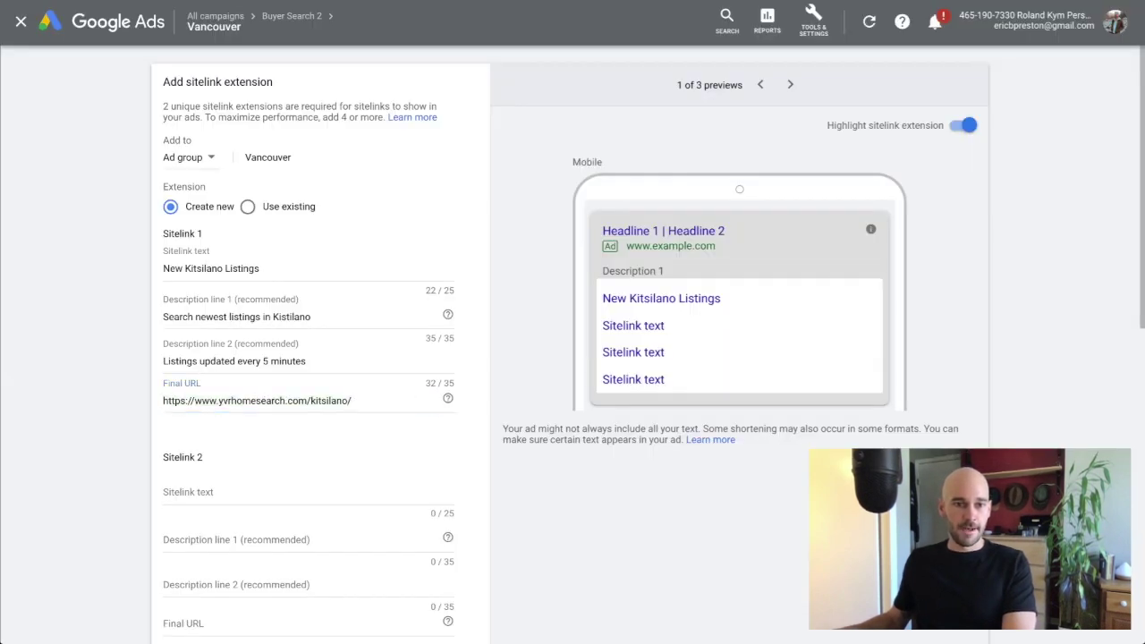
- Enter "New Burnaby Listings" as the sitelink text of Sitelink 2
scroll(572, 344, down, 1)
click(308, 473)
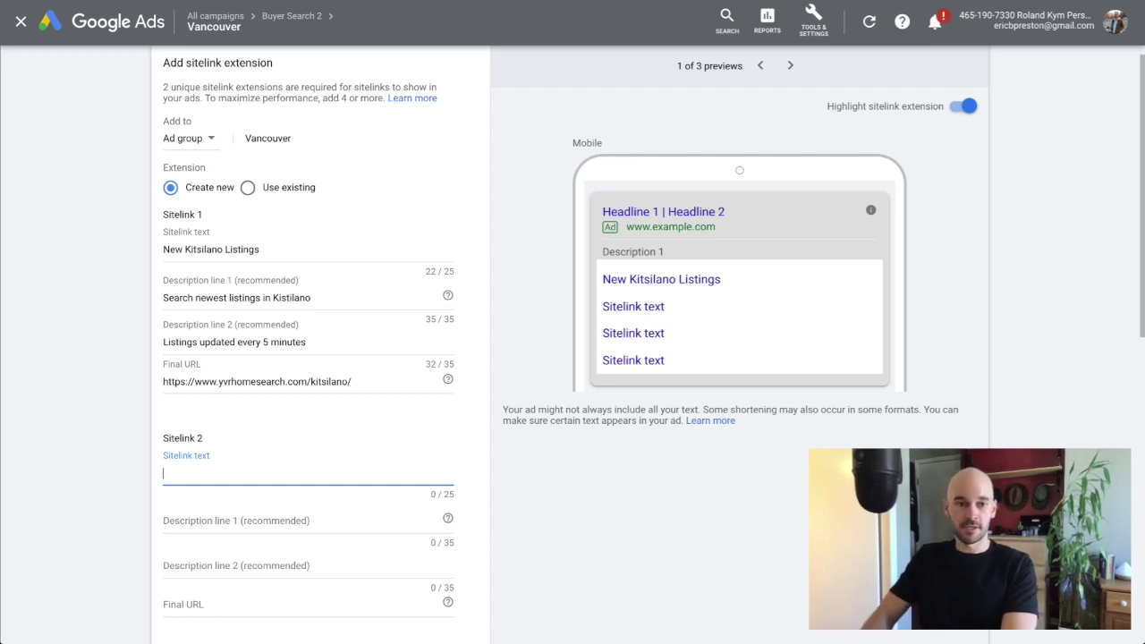
text(Buranby)
key(BackSpace)
key(ctrl+a)
text(New Burnaby)
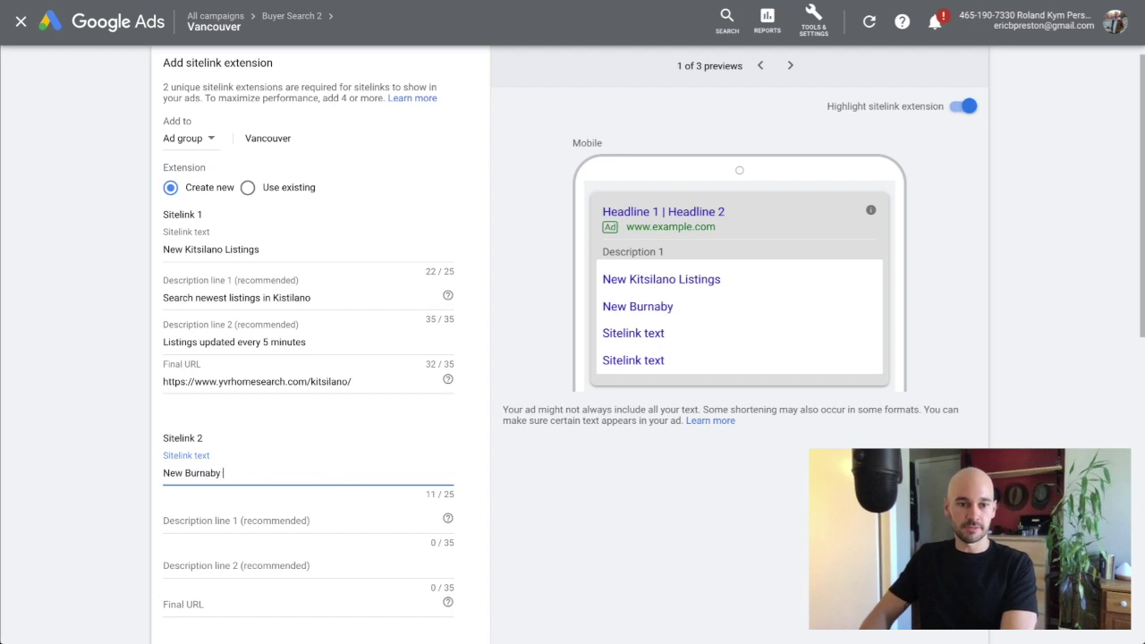
text( Listin)
key(BackSpace)
key(BackSpace)
text(ngs)
key(Tab)
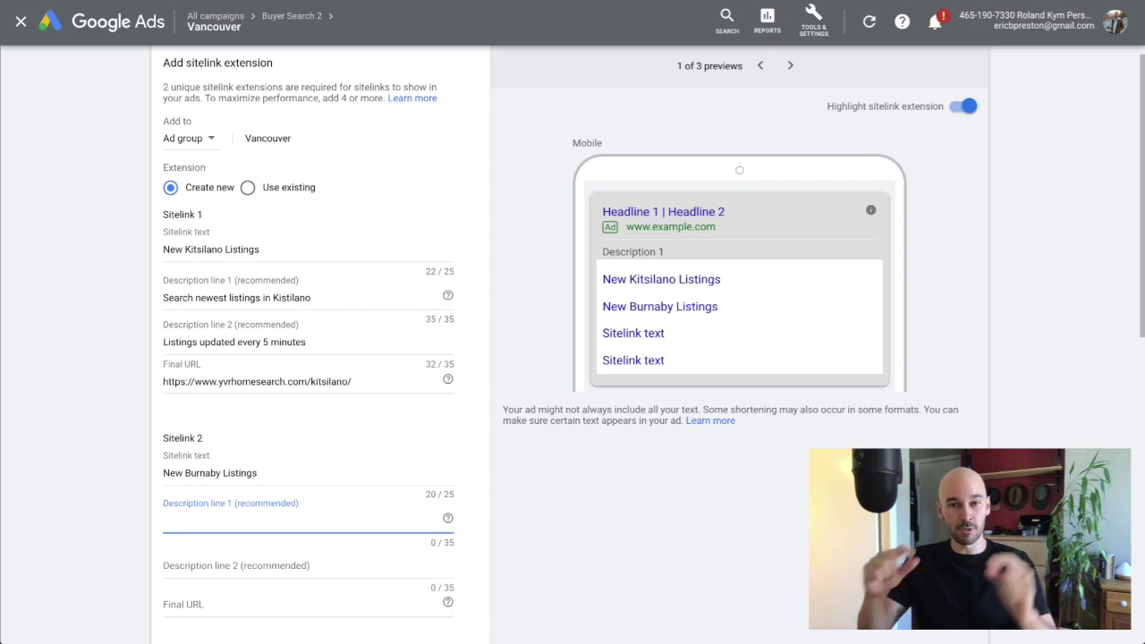
- Copy description line 1 of Sitelink 1 into Sitelink 2 and change it to "Search newest listings in Burnaby"
scroll(572, 358, down, 2)
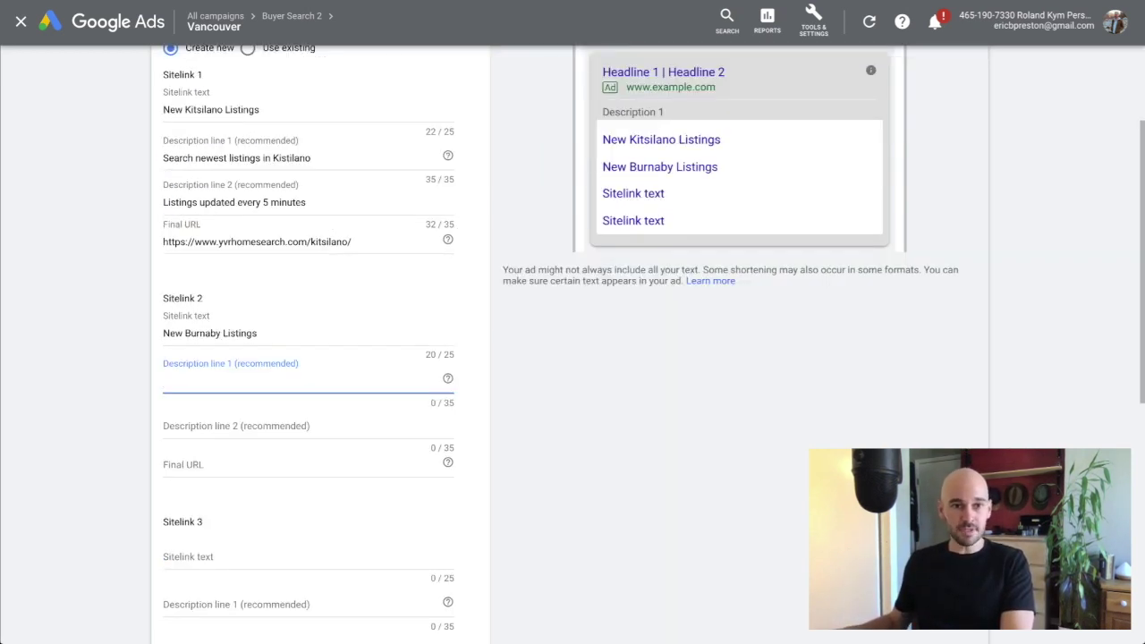
triple_click(210, 110)
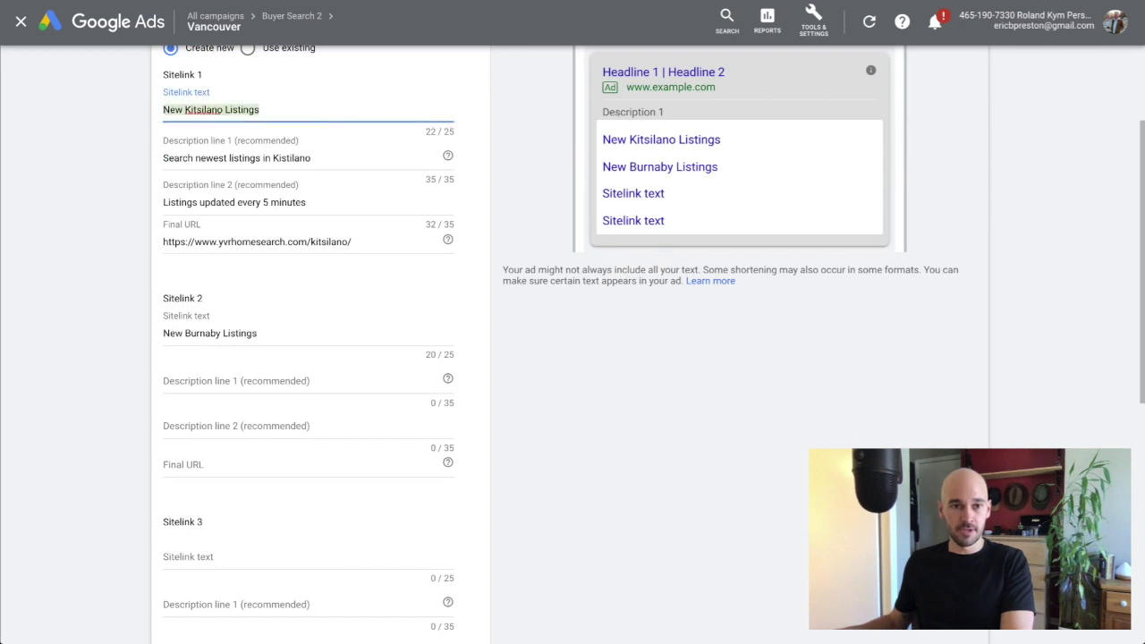
double_click(203, 333)
click(236, 381)
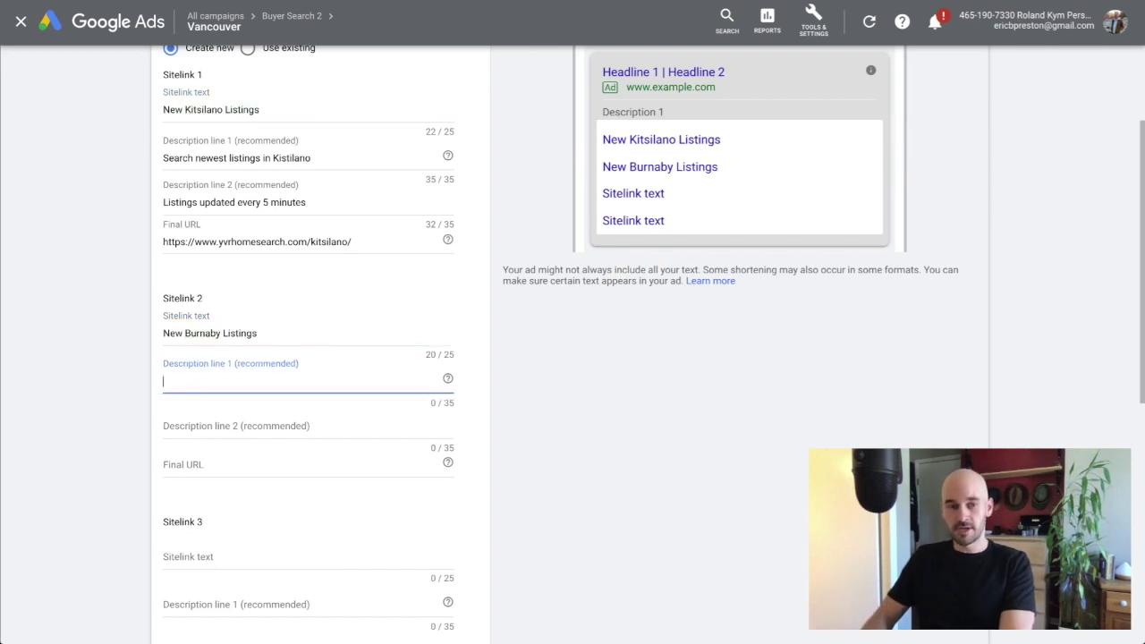
triple_click(245, 157)
text(https://www.yvrhomesearch.com/kitsilano/)
key(ctrl+z)
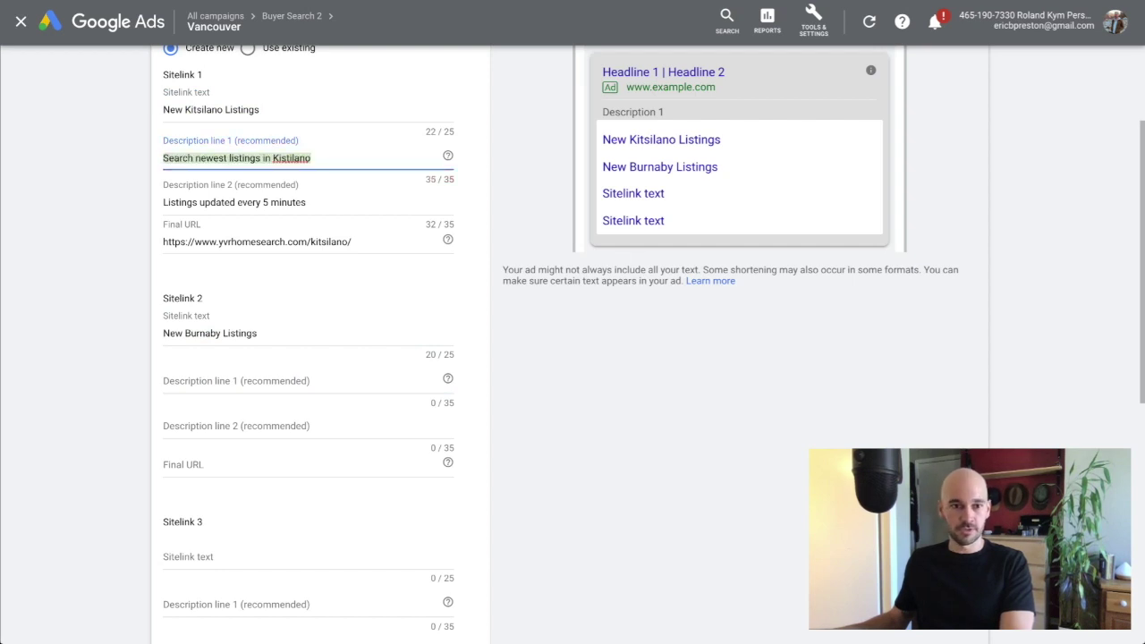
click(236, 381)
text(Search newest listings in Kistilano)
double_click(292, 381)
text(Burnaby)
- Copy "Listings updated every 5 minutes" from Sitelink 1 into description line 2 of Sitelink 2
triple_click(265, 202)
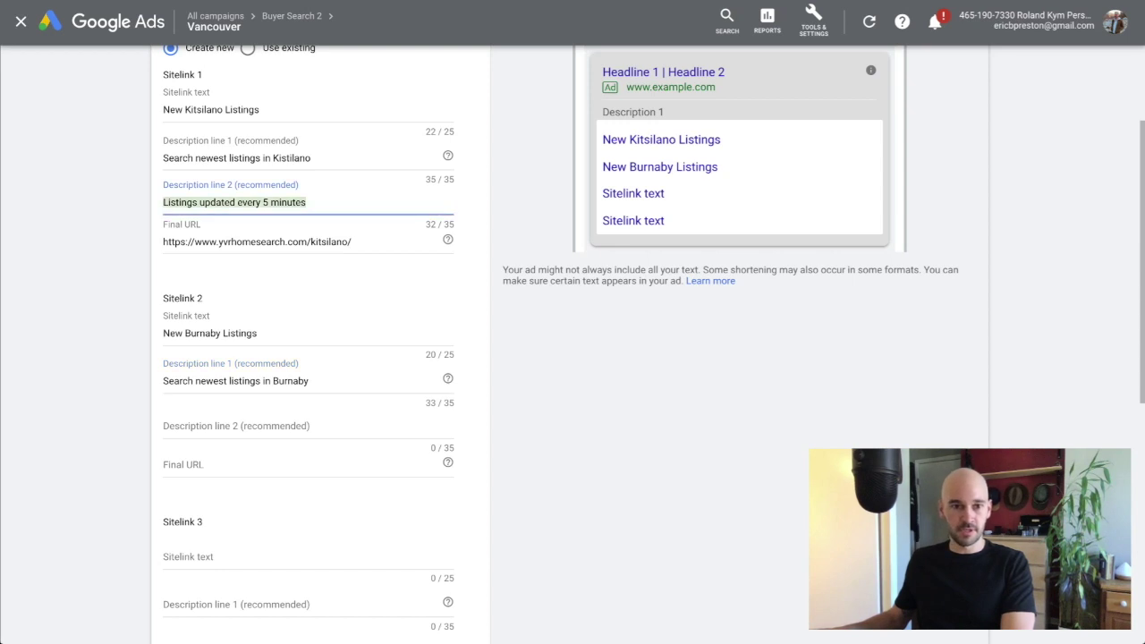
key(ctrl+c)
click(235, 426)
key(ctrl+v)
triple_click(257, 242)
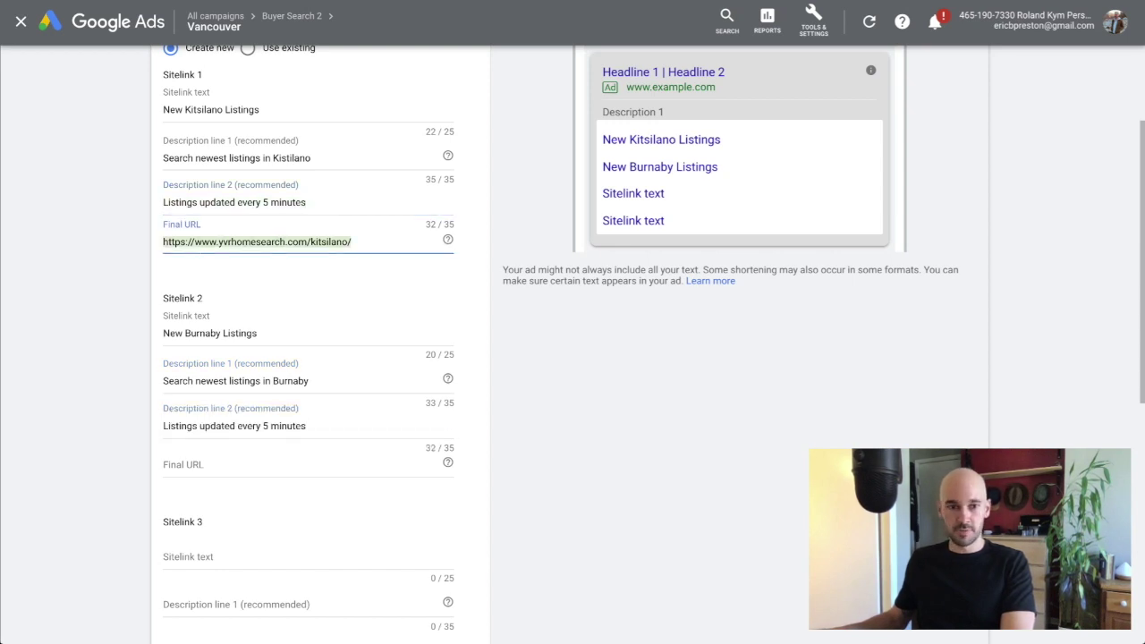
key(ctrl+c)
click(235, 464)
key(ctrl+v)
key(ctrl+shift+Left)
text(burnaby)
- Open the final URL of Sitelink 2 in a browser tab, check the Burnaby landing page and return to the sitelink form
triple_click(327, 464)
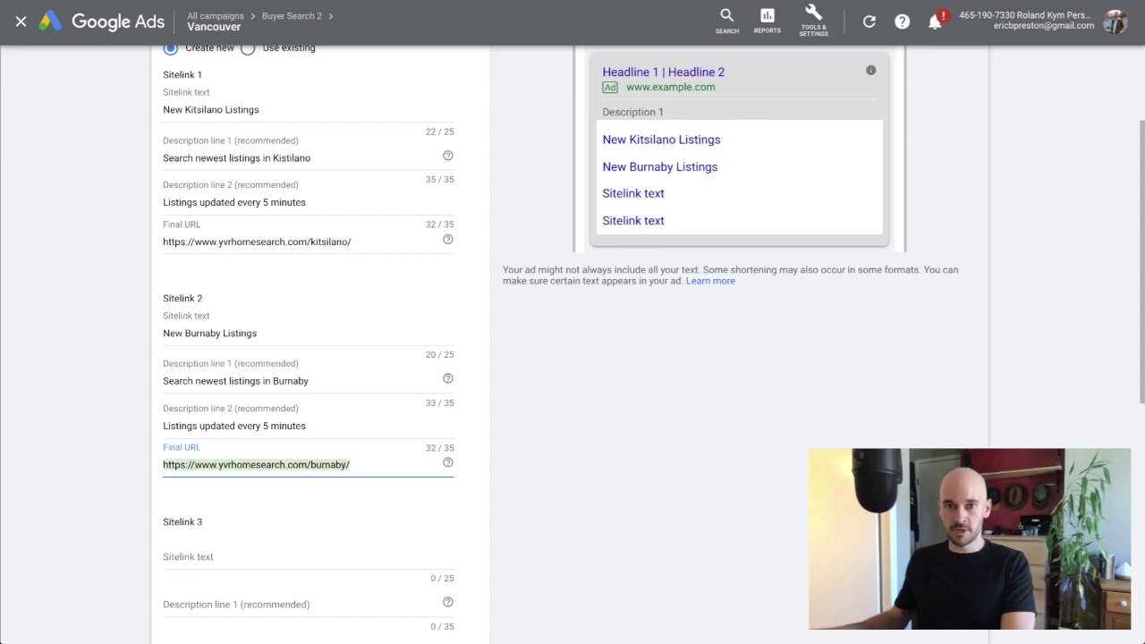
key(ctrl+Tab)
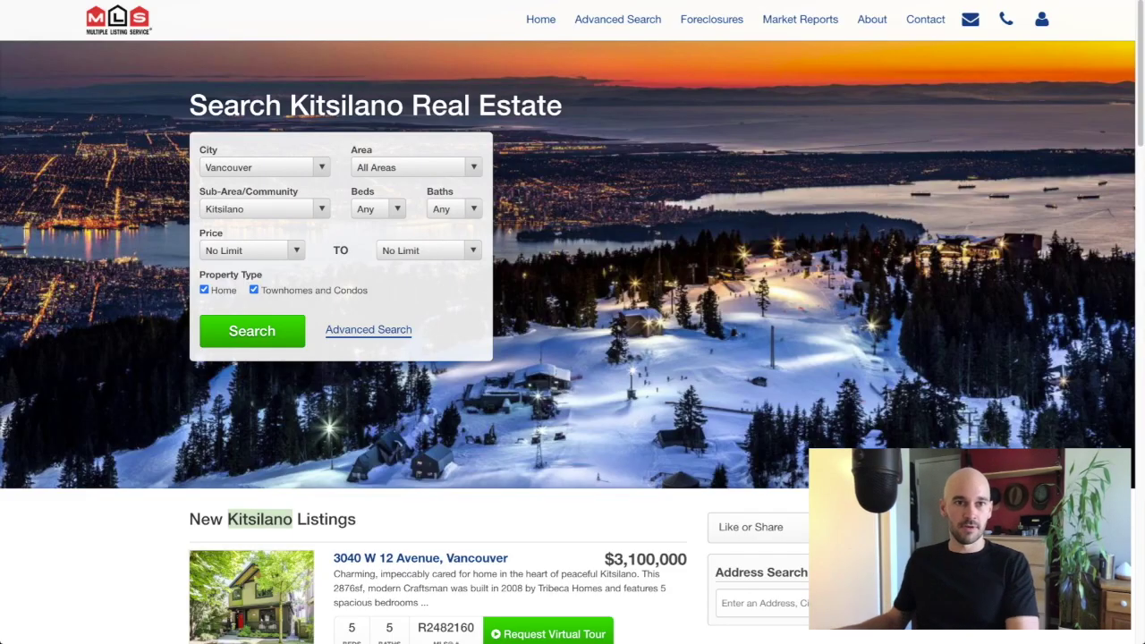
key(ctrl+Tab)
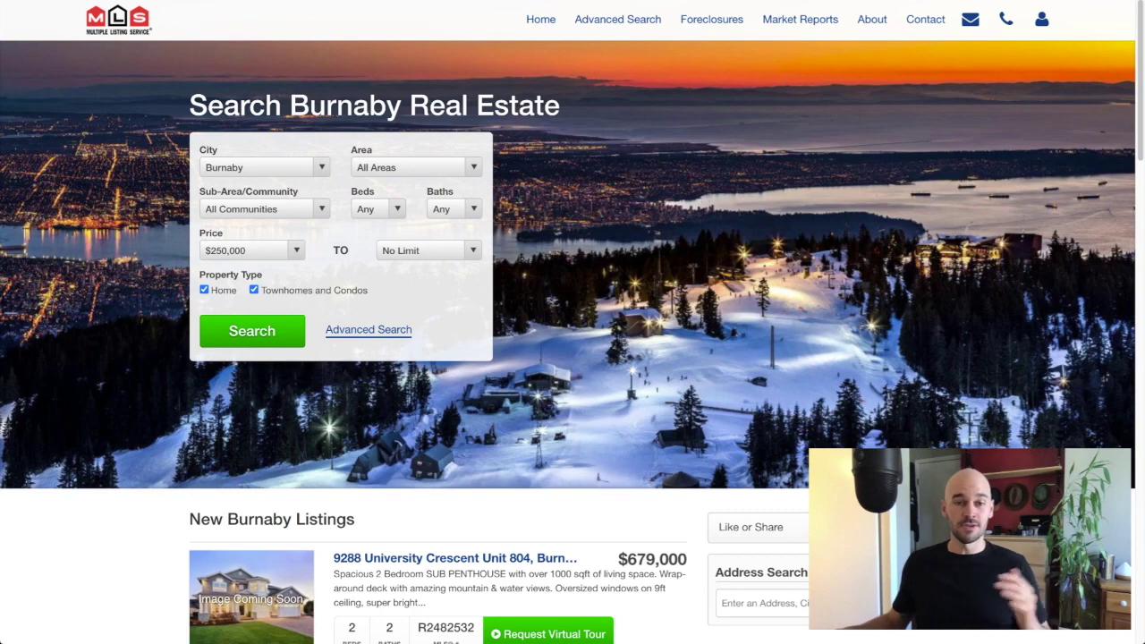
key(ctrl+Tab)
key(ctrl+Tab)
key(ctrl+v)
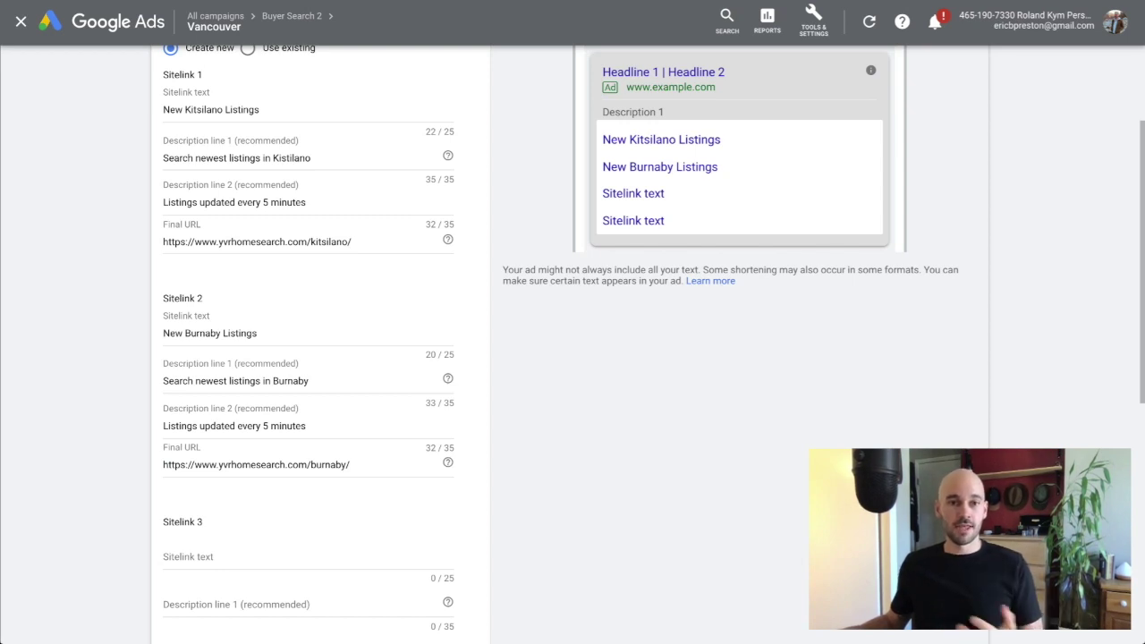
- Review the sitelink form from Sitelink 1 to Sitelink 4 and close it without saving
scroll(572, 340, up, 2)
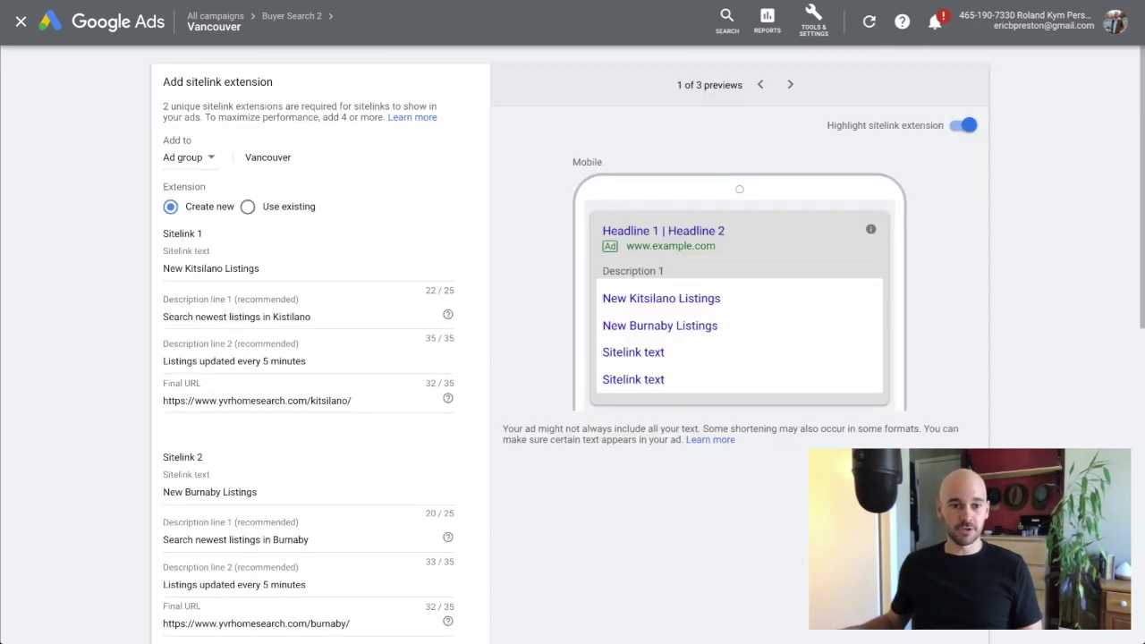
scroll(572, 340, down, 8)
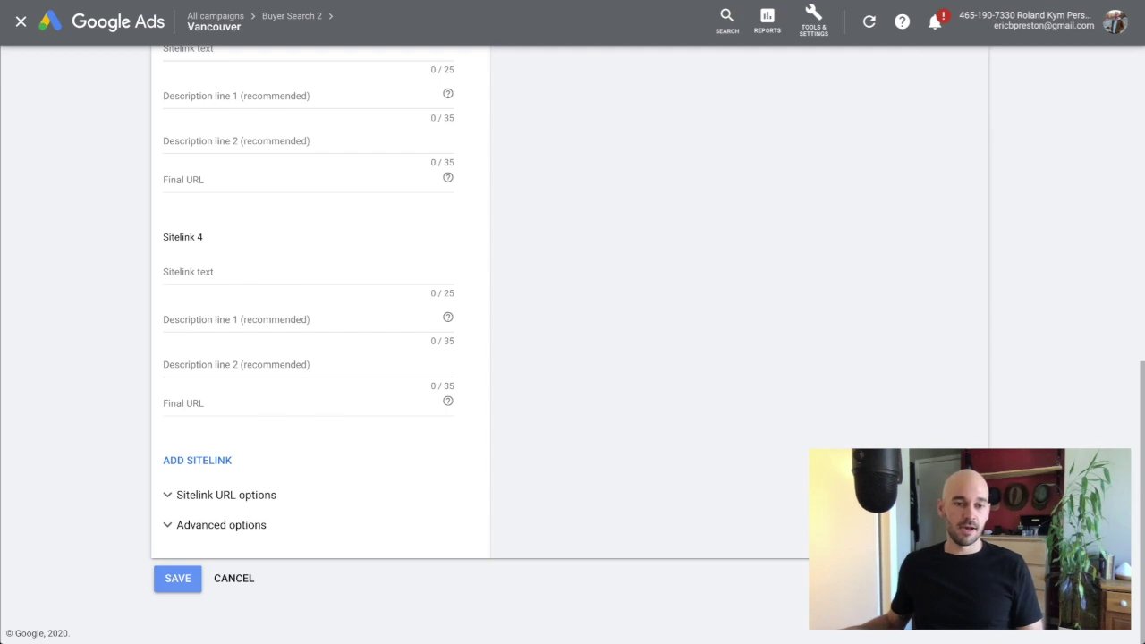
scroll(573, 339, up, 8)
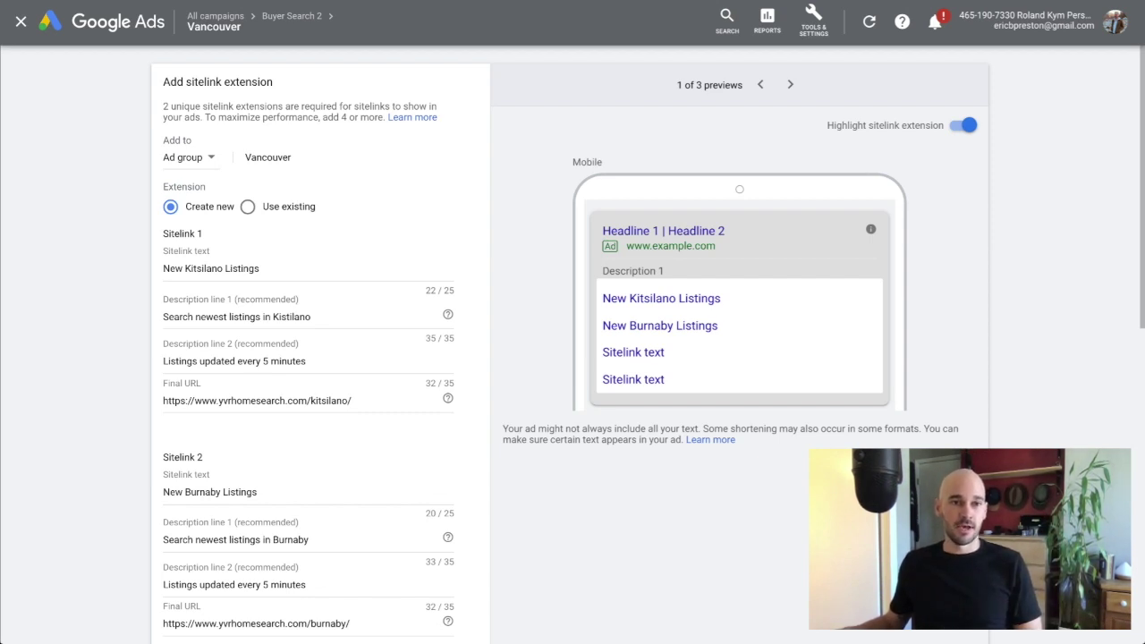
click(21, 22)
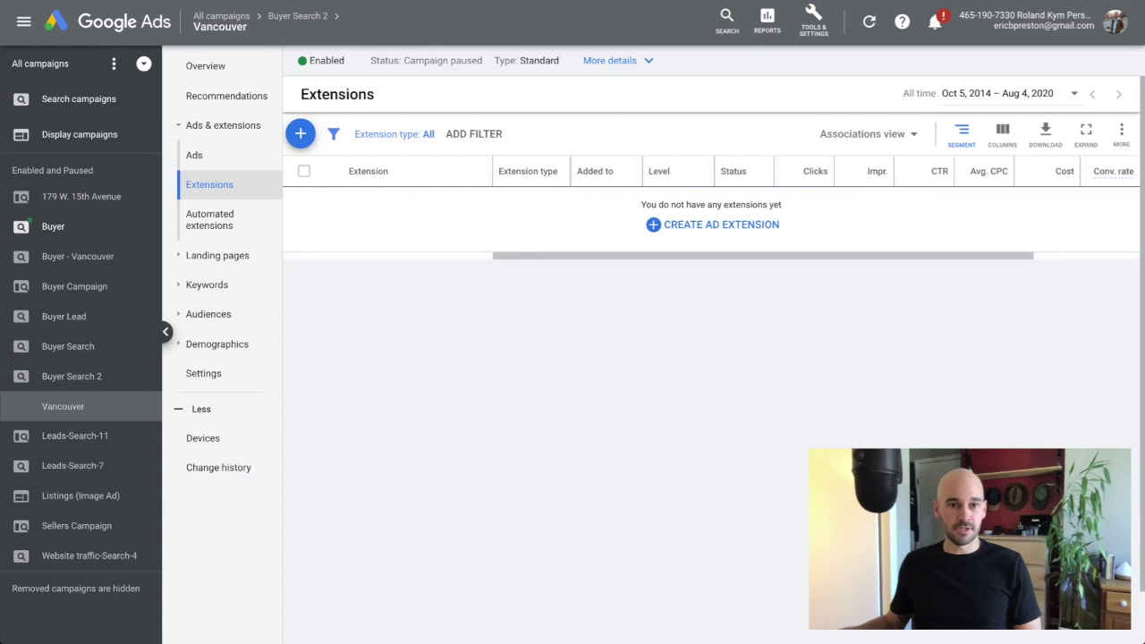
- Start a new price extension for the Vancouver ad group and look through its currency options, keeping USD
click(301, 133)
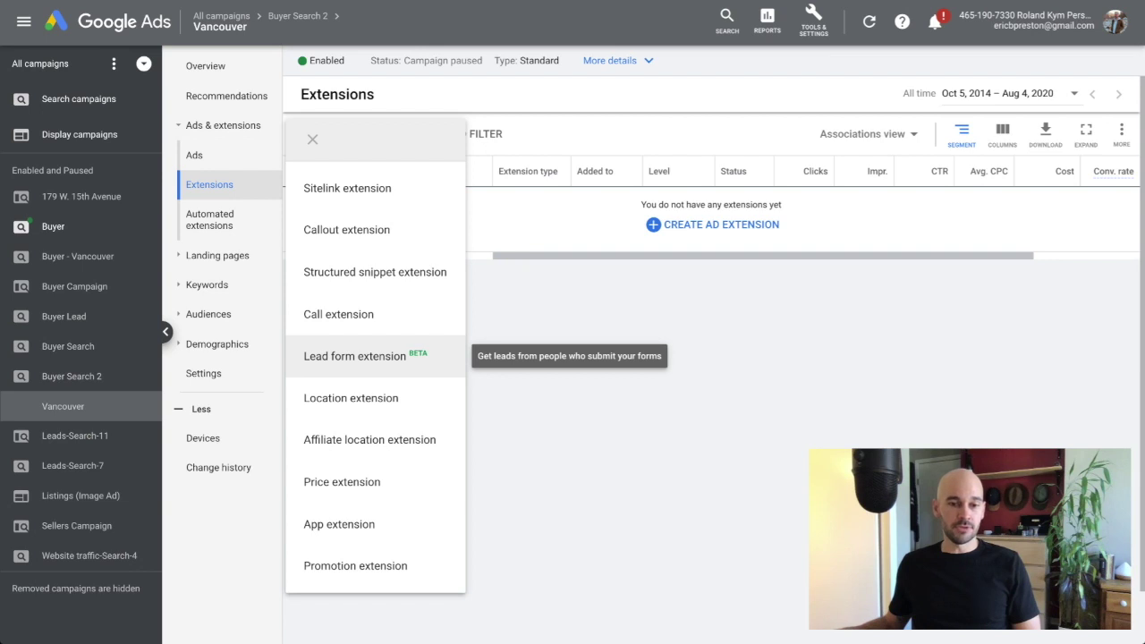
click(341, 481)
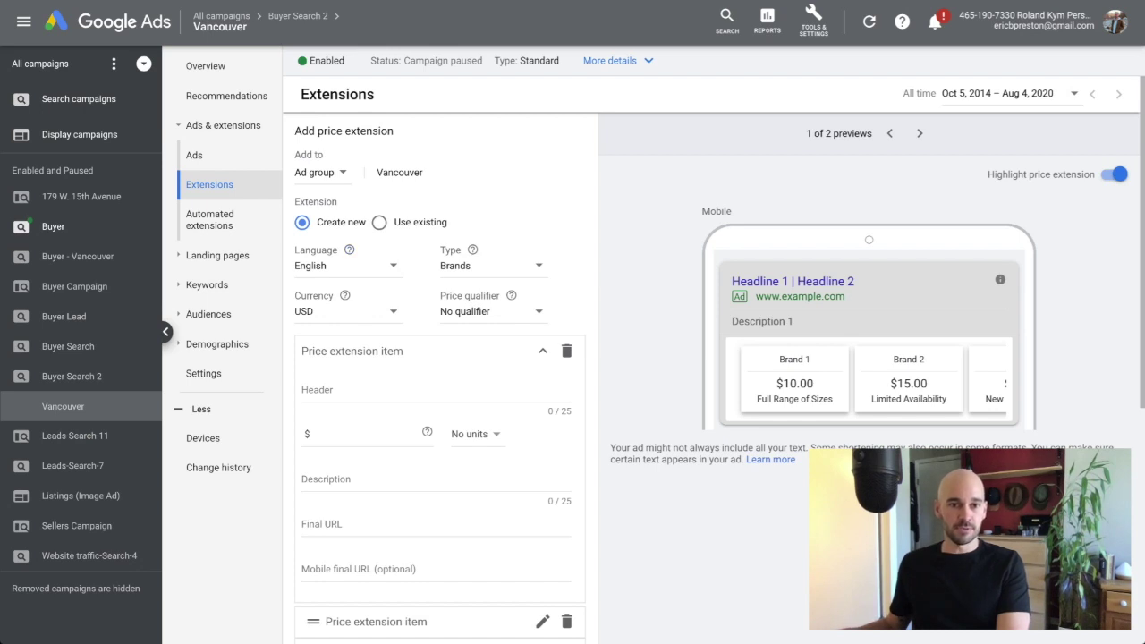
click(347, 311)
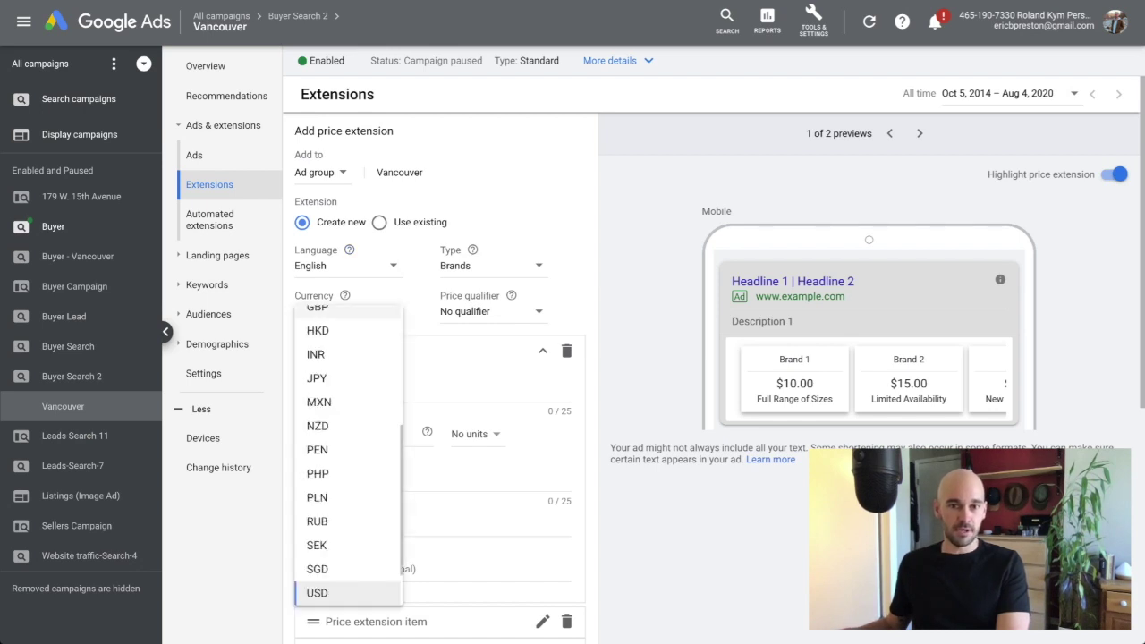
key(Escape)
- Enter "Condos Under 500k" as the header of the first price extension item
click(302, 390)
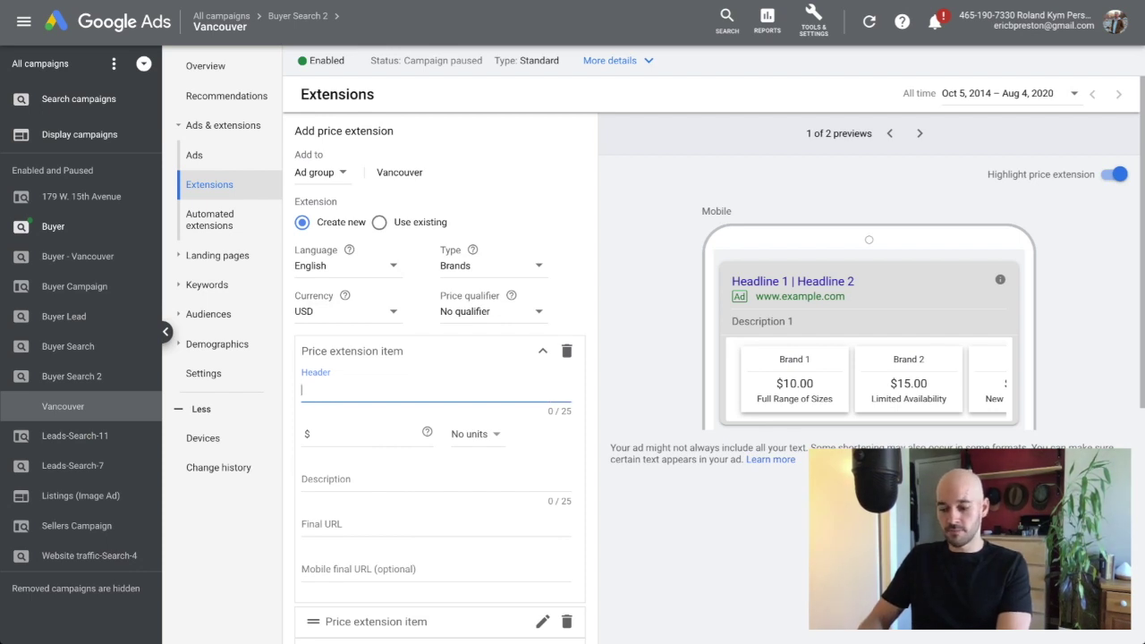
text(Conods)
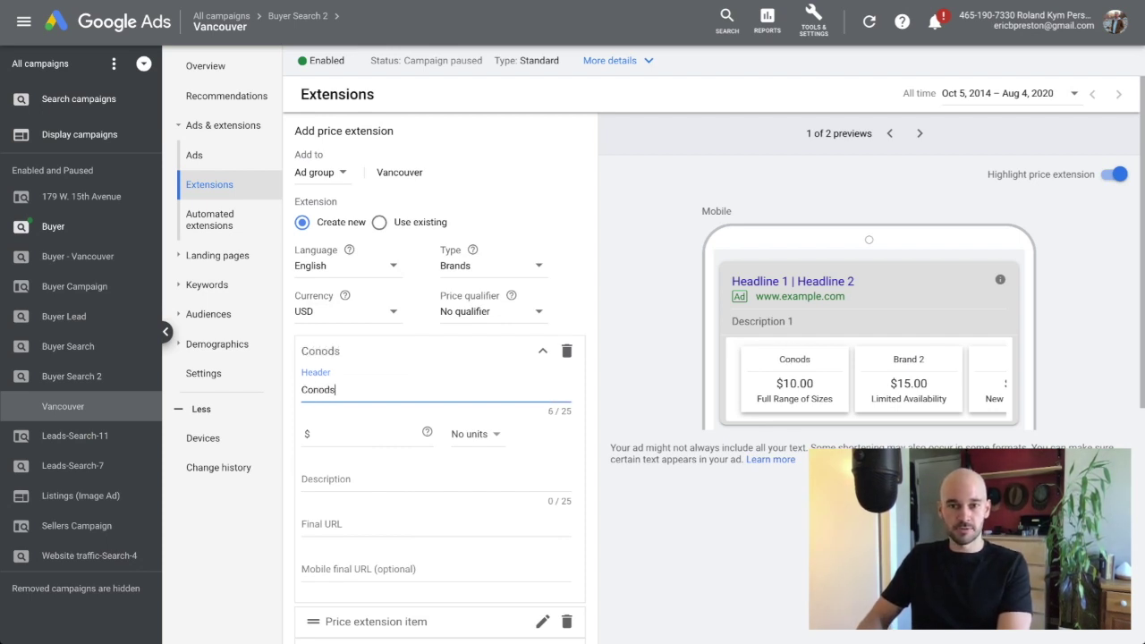
key(BackSpace)
key(BackSpace)
text(dos Under 500k)
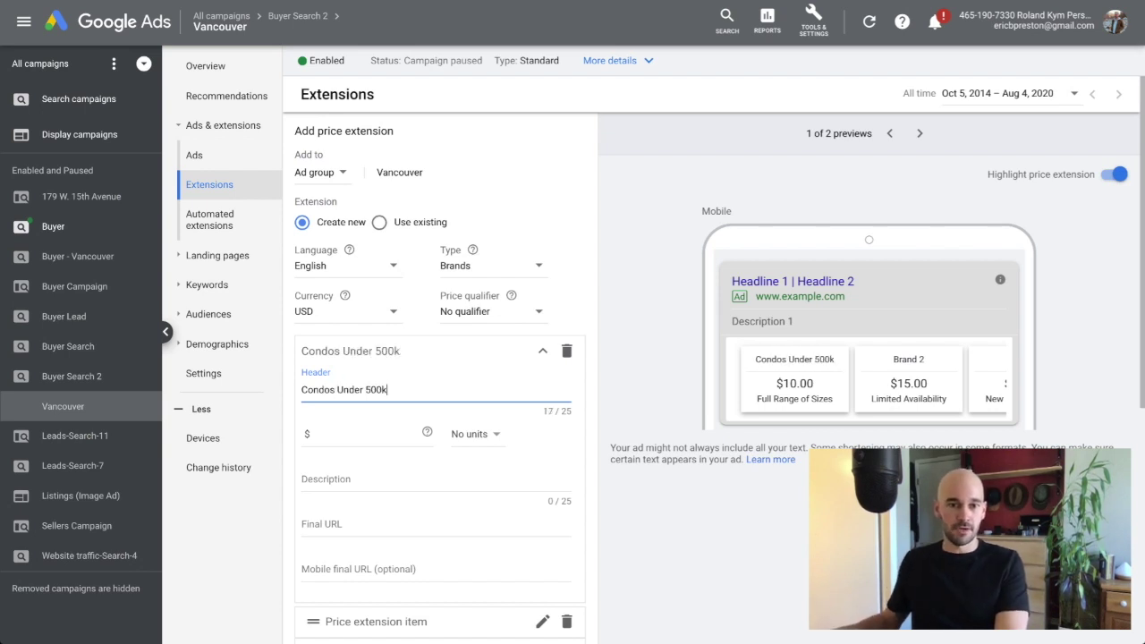
- Word the description of the "Condos Under 500k" price item as "Search Under 500k"
scroll(706, 358, down, 2)
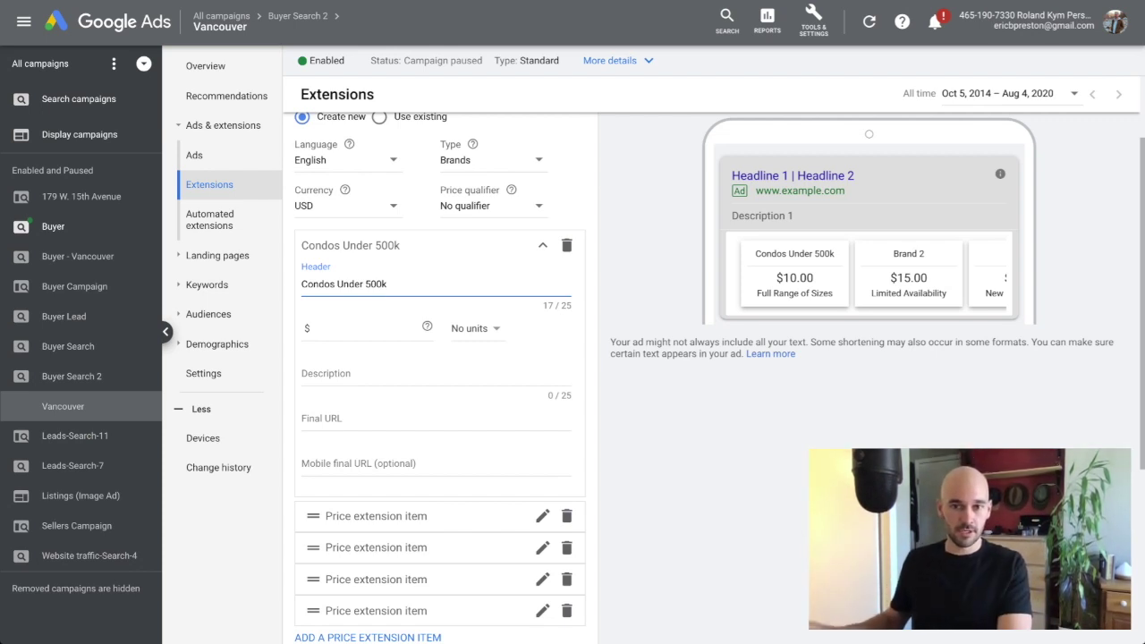
click(324, 373)
text(Search)
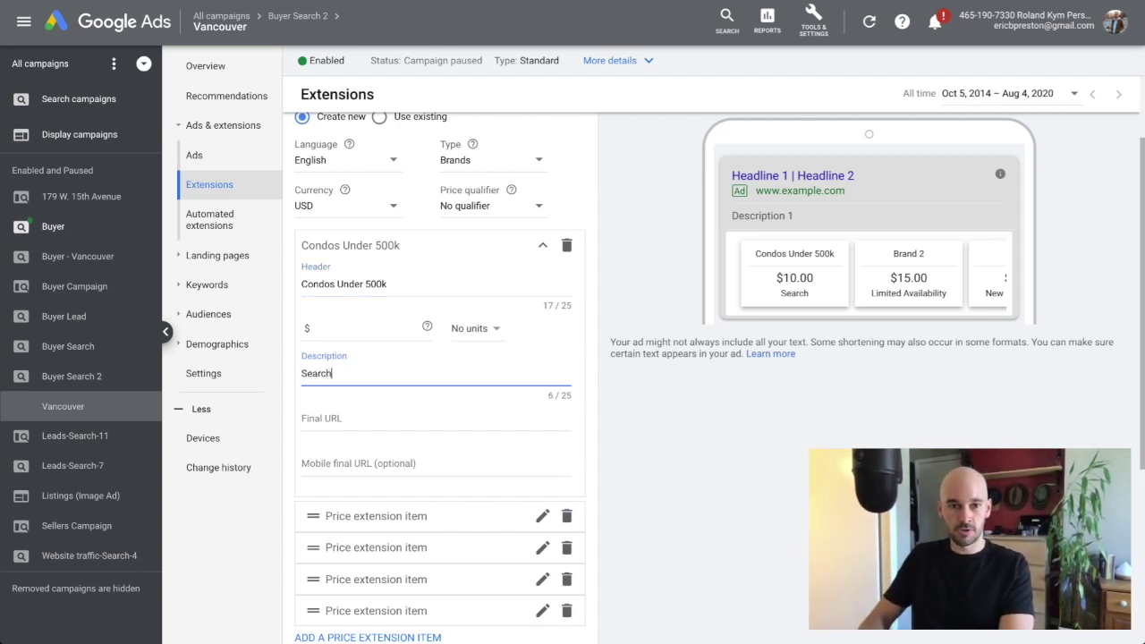
key(BackSpace)
text(h cond)
key(BackSpace)
key(BackSpace)
key(BackSpace)
key(BackSpace)
text(Vancouver conodo)
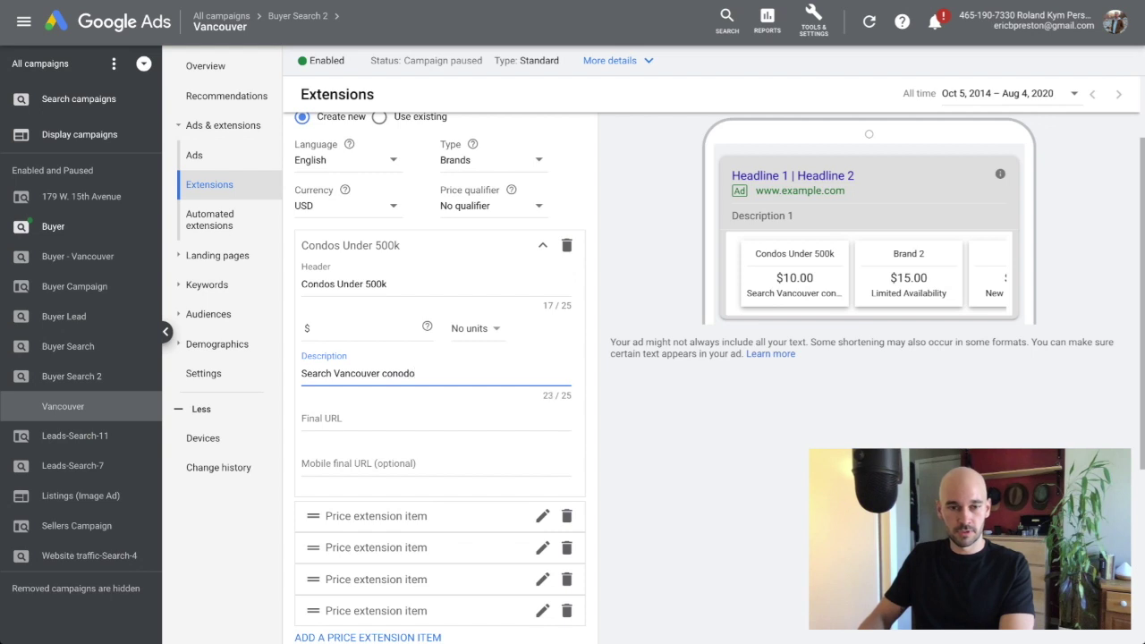
key(BackSpace)
key(BackSpace)
key(BackSpace)
key(BackSpace)
key(BackSpace)
key(BackSpace)
key(BackSpace)
key(BackSpace)
key(BackSpace)
key(BackSpace)
key(BackSpace)
key(BackSpace)
key(BackSpace)
key(BackSpace)
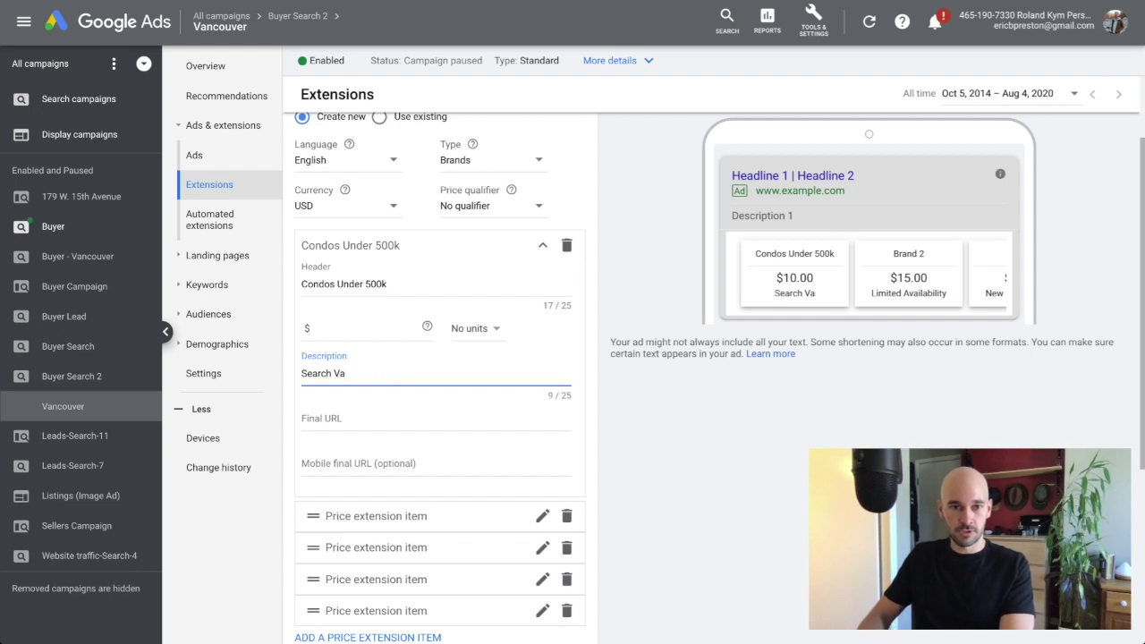
key(BackSpace)
key(BackSpace)
text(Condos Un)
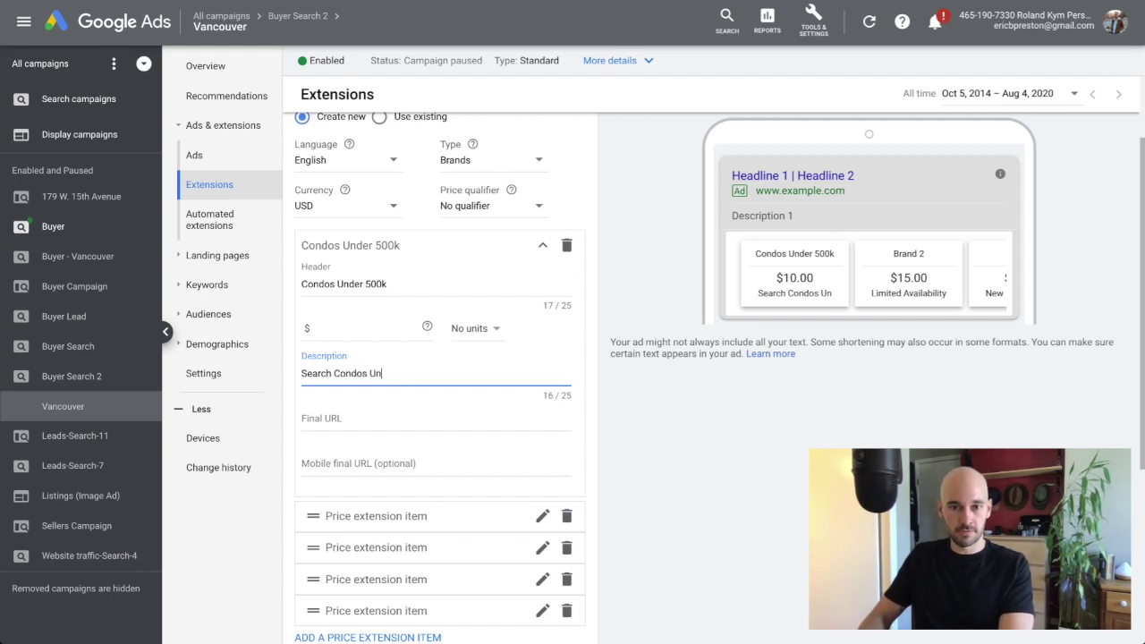
text(der 500k)
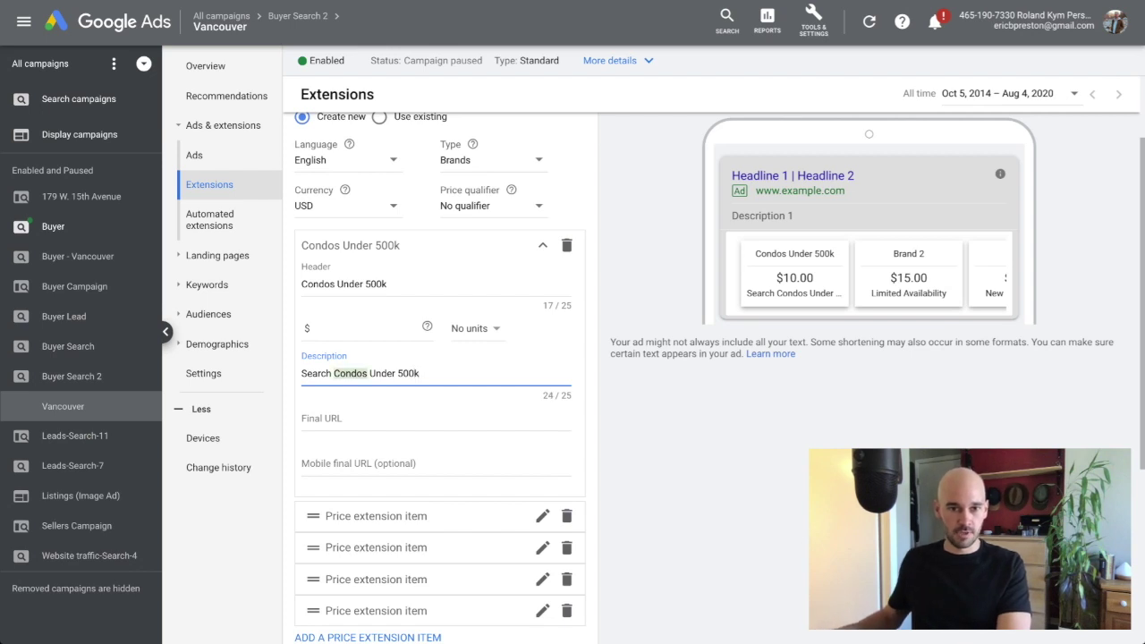
key(BackSpace)
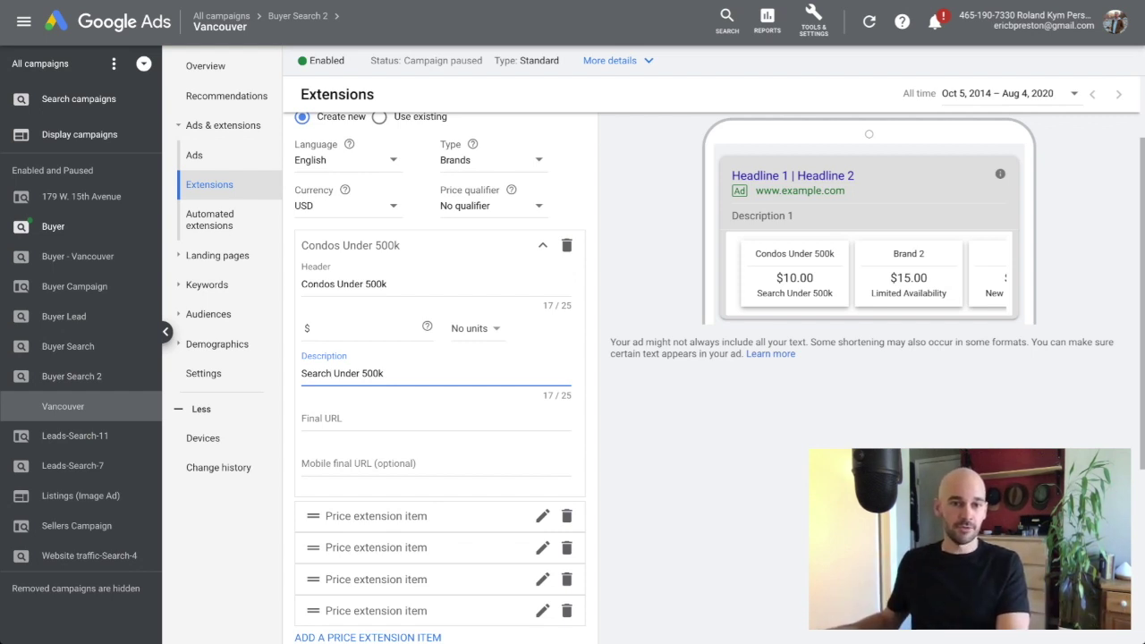
- Set the price of the "Condos Under 500k" item to $500,000 with no units
click(357, 328)
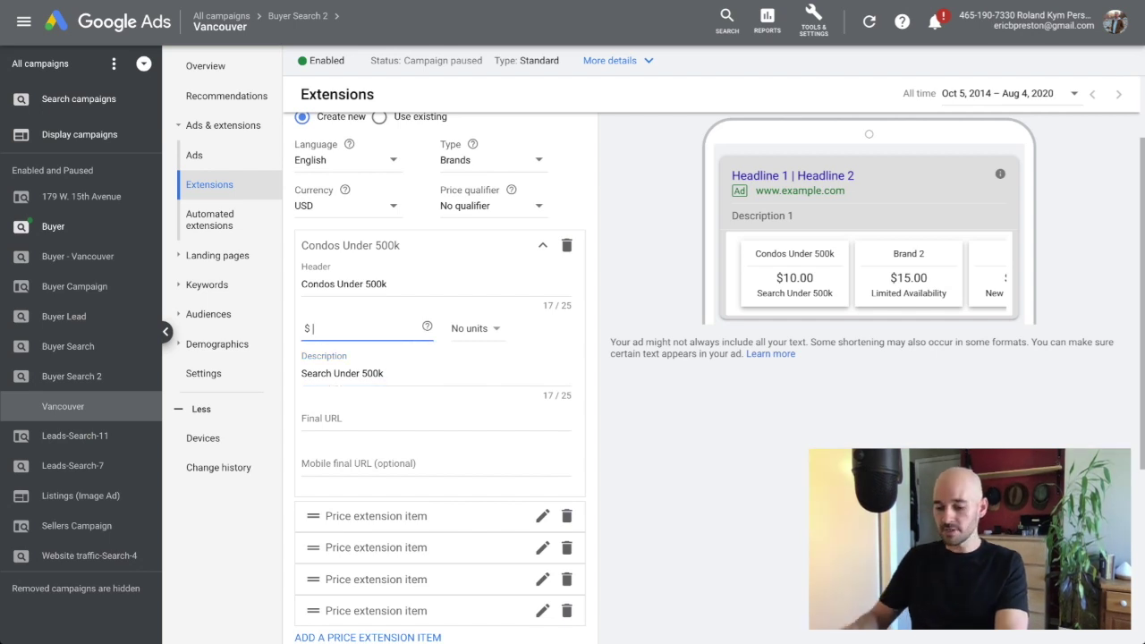
text(<)
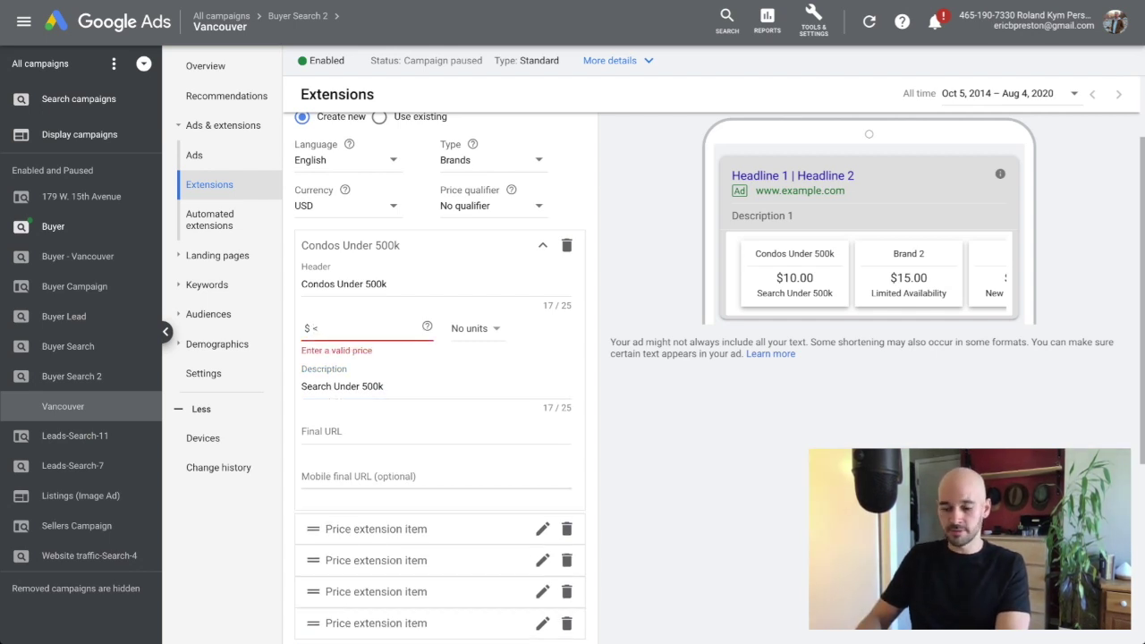
key(BackSpace)
text(500)
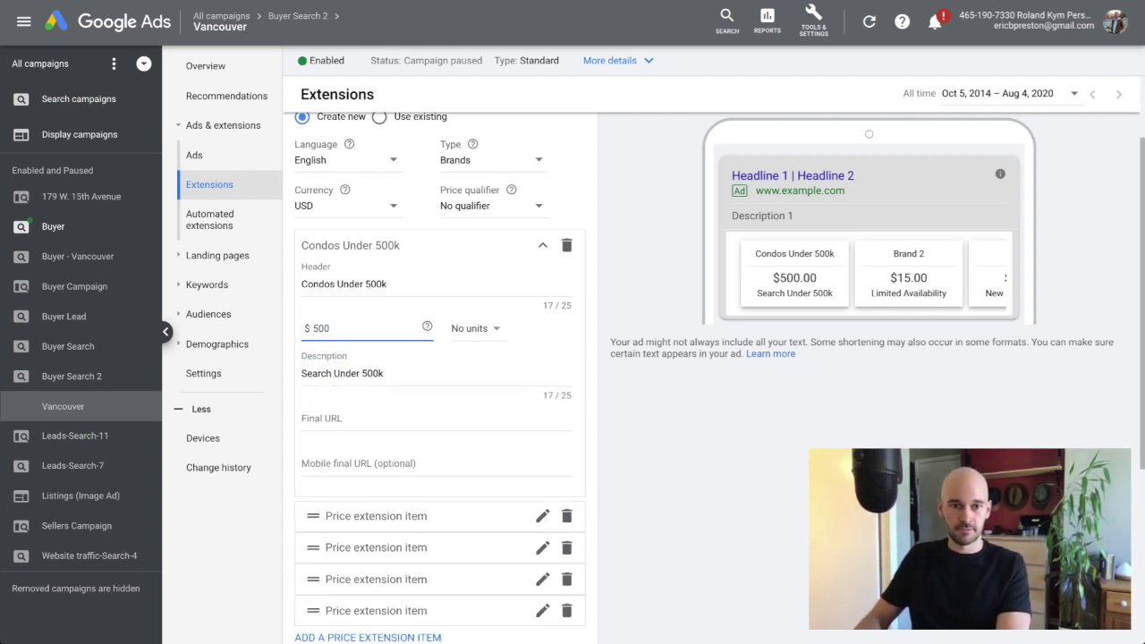
text(,000)
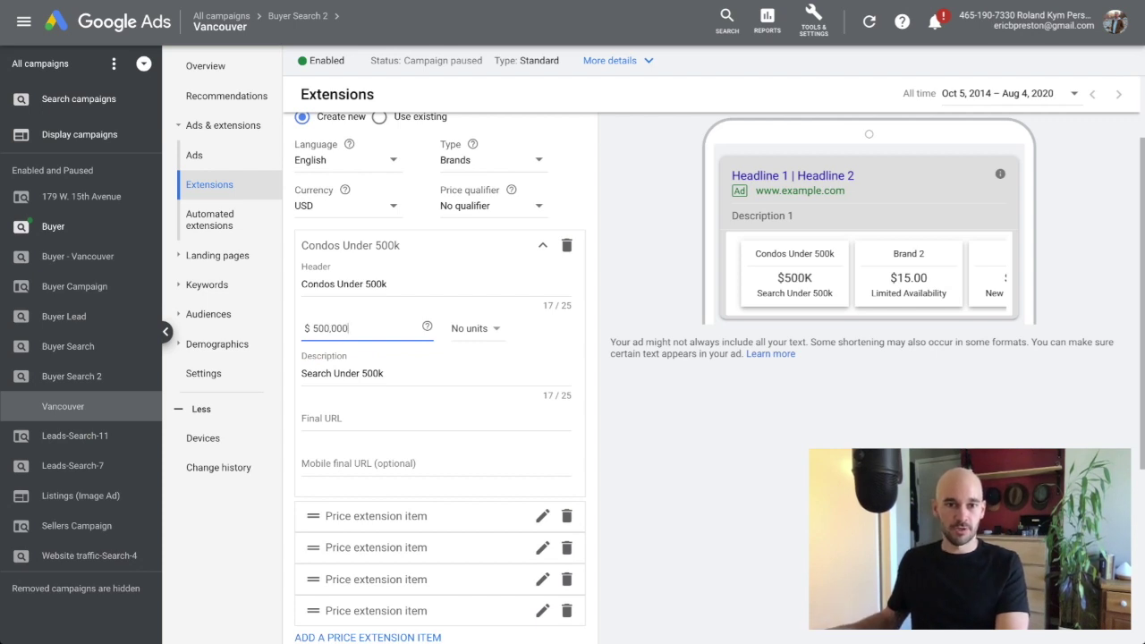
click(476, 328)
click(483, 346)
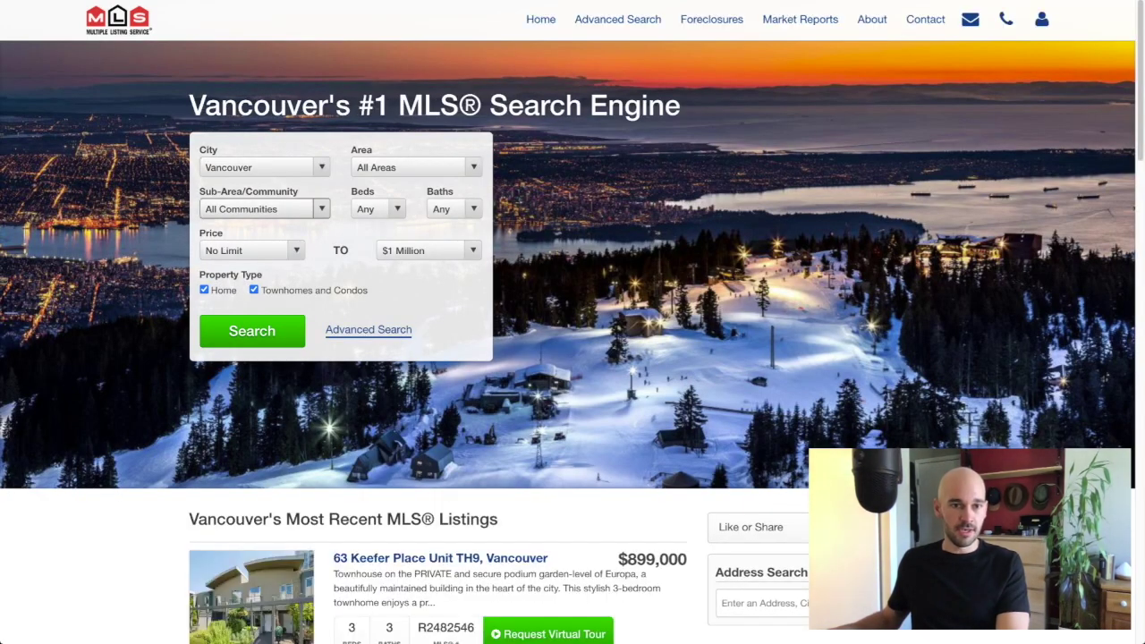
- Switch to the Vancouver MLS site, search for townhomes and condos up to $500,000 excluding homes, and sort the listings by newest
click(204, 289)
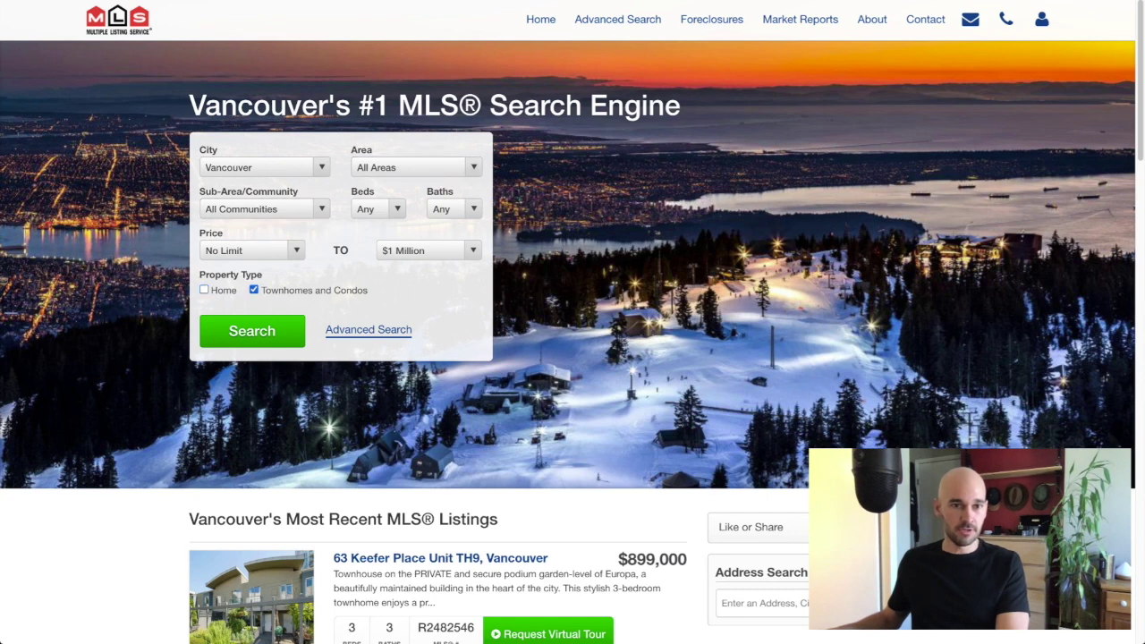
click(250, 251)
click(428, 250)
click(421, 250)
click(251, 330)
click(251, 330)
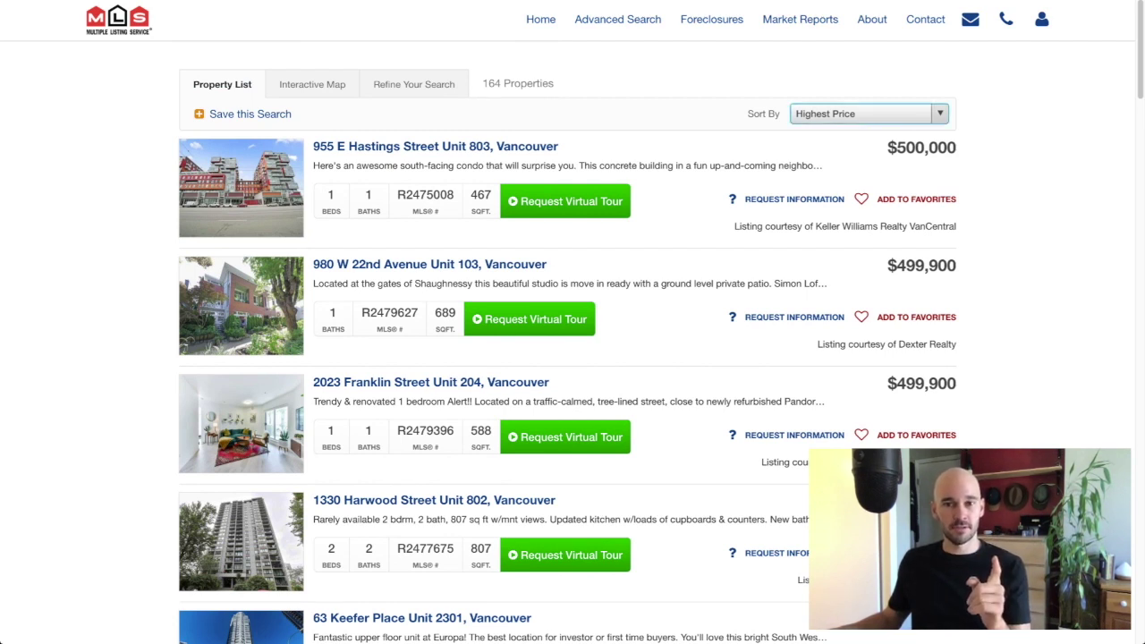
click(861, 114)
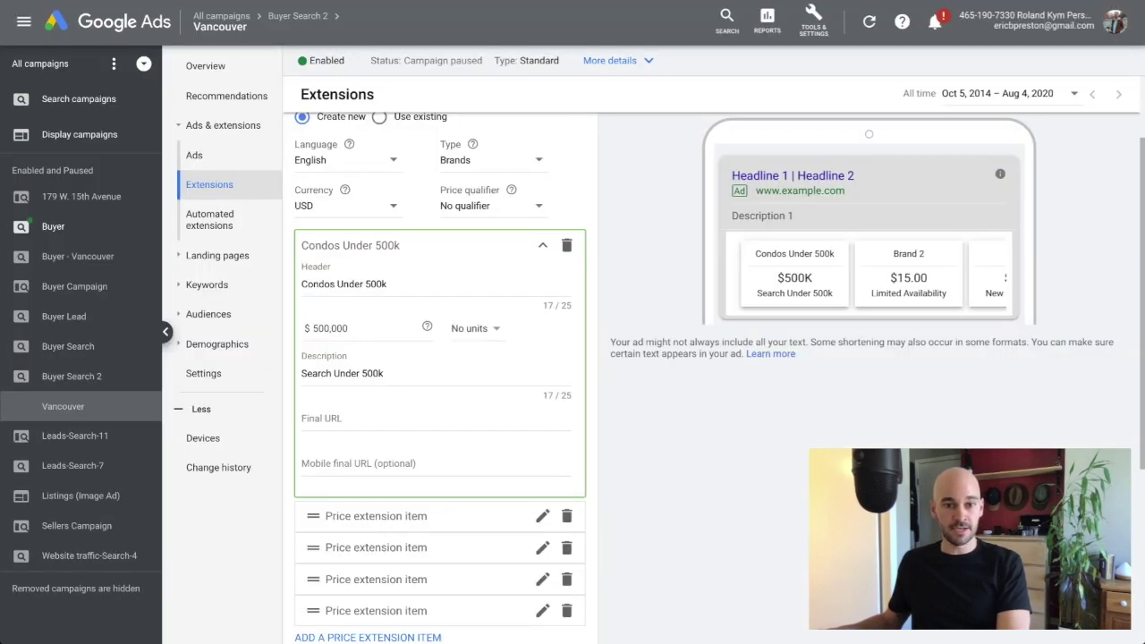
- Paste the yvrhomesearch.com link to the Vancouver search results as the final URL of the "Condos Under 500k" price item
click(436, 418)
key(ctrl+v)
key(Tab)
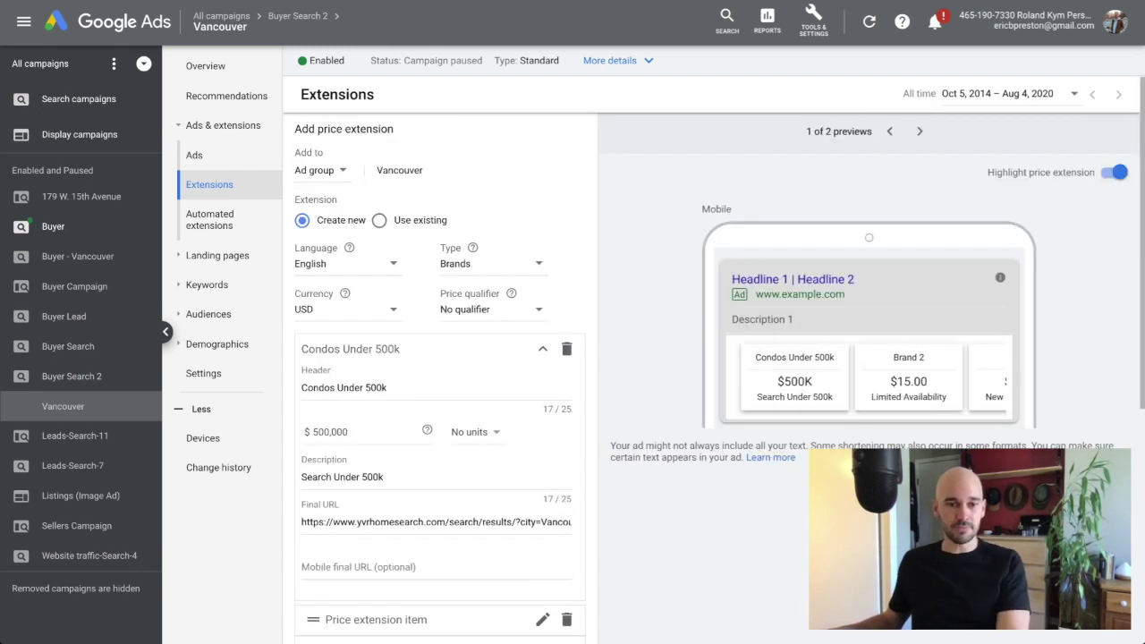
- Replace the header of the first price extension item with "Waterfront Homes"
scroll(715, 358, down, 1)
scroll(716, 358, down, 1)
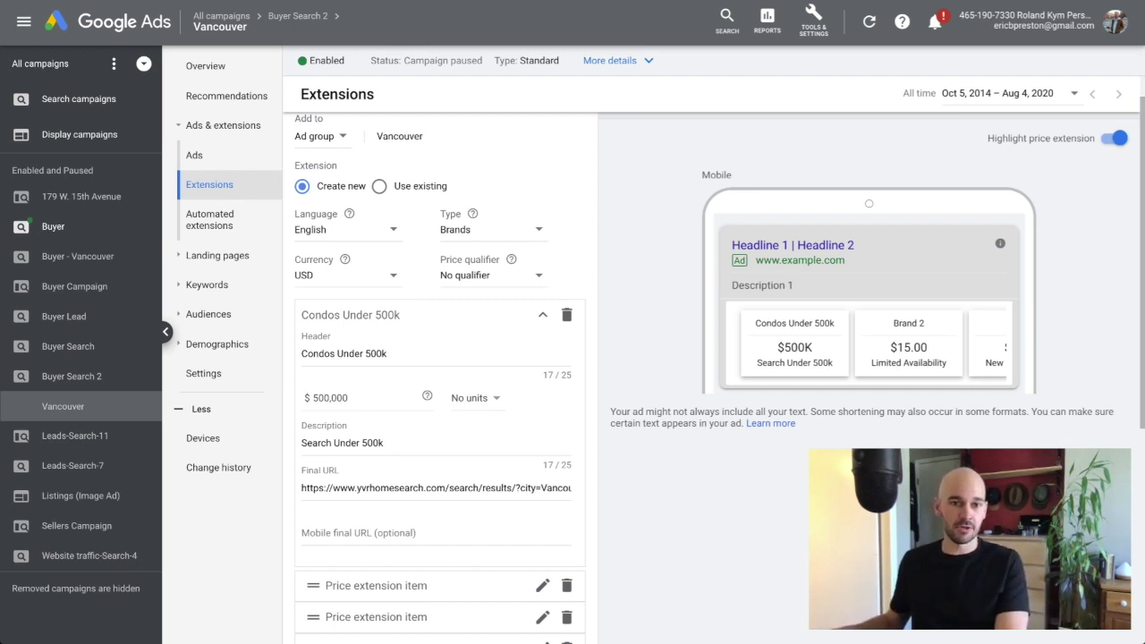
triple_click(350, 353)
text(Wat)
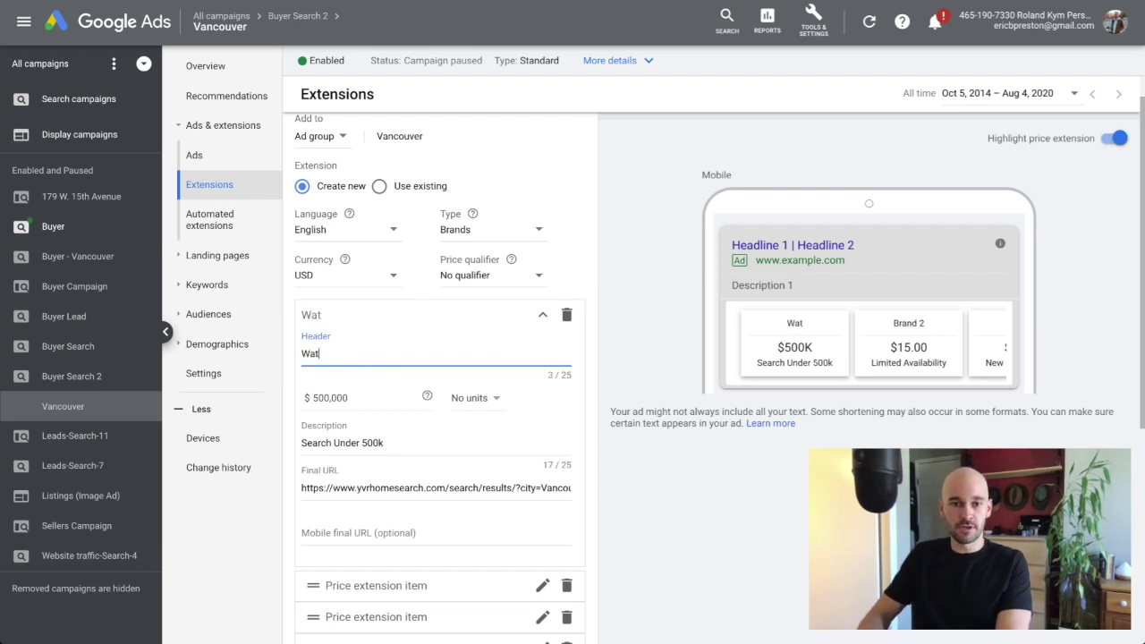
text(erfront Homes)
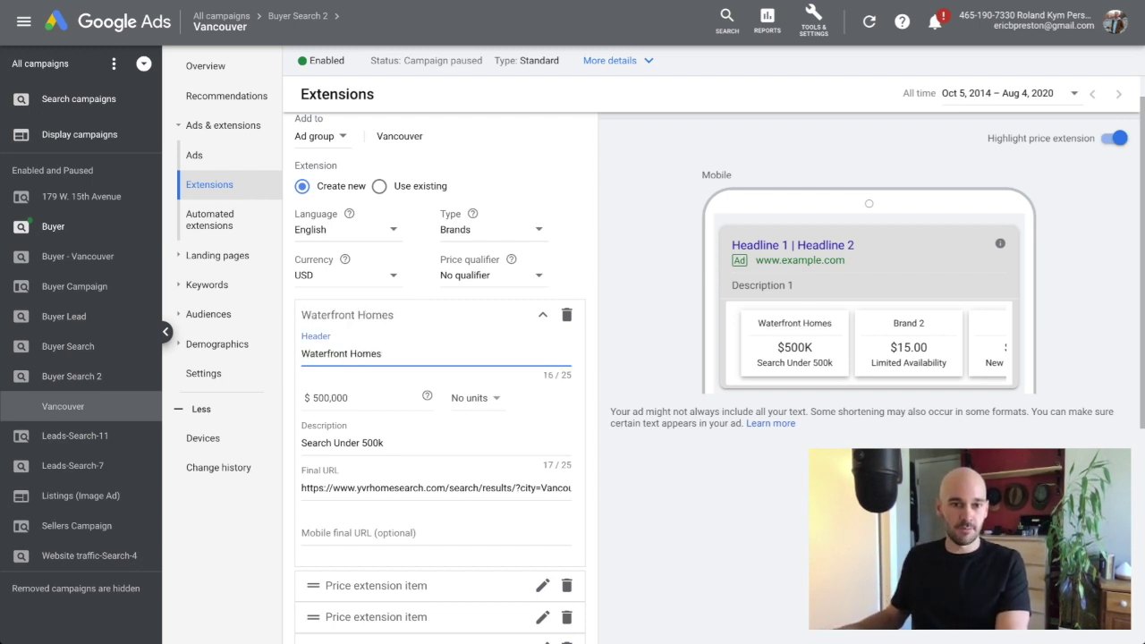
- Change the description of the "Waterfront Homes" price item to "Over 2 Million"
double_click(347, 443)
click(347, 442)
key(super+a)
text(Over 2)
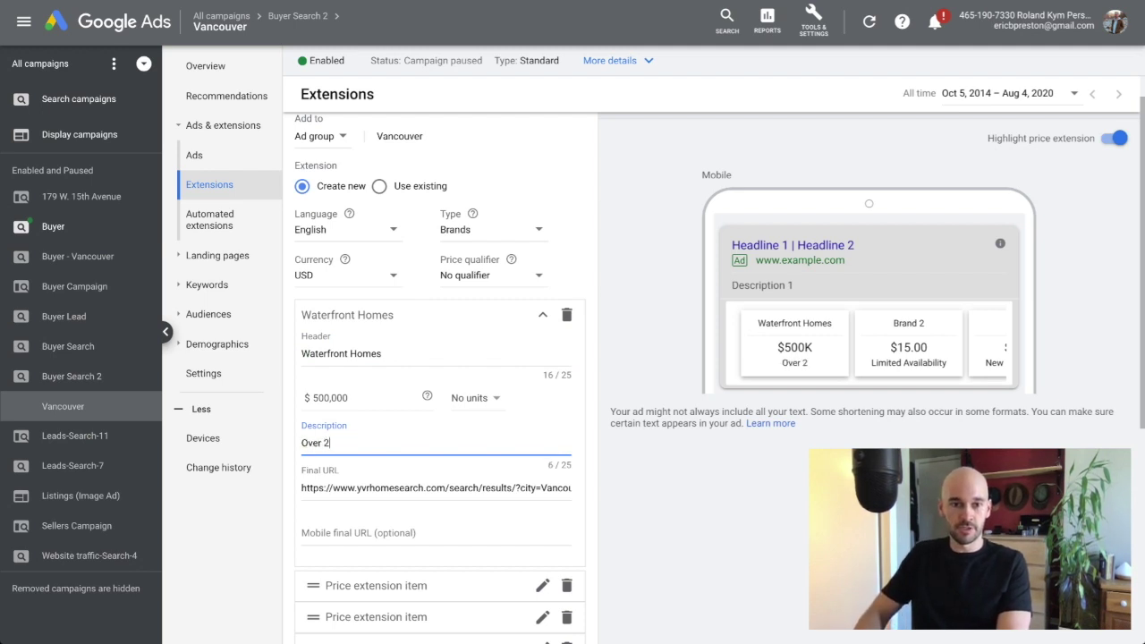
text( Million)
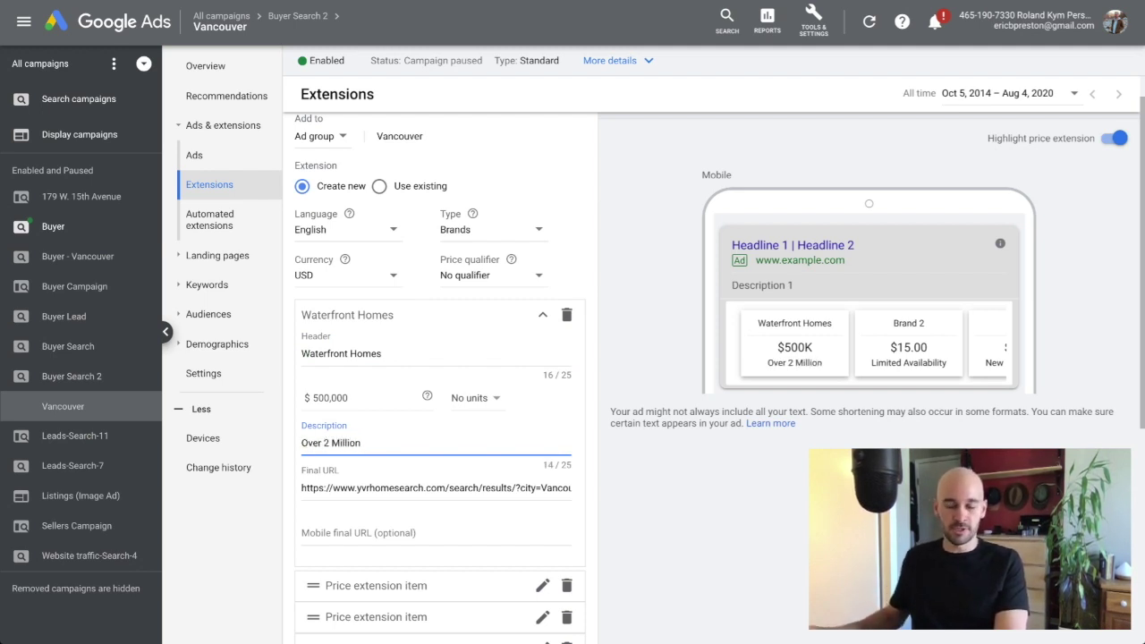
- Set the price of the "Waterfront Homes" item to $2,000,000
double_click(330, 397)
text(20000000)
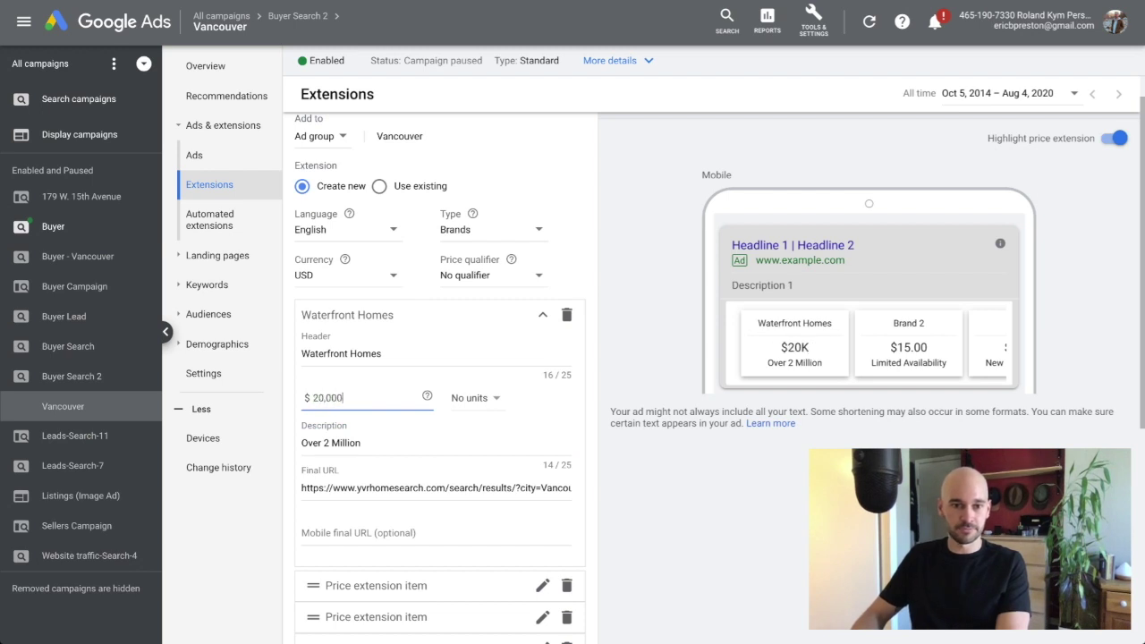
key(BackSpace)
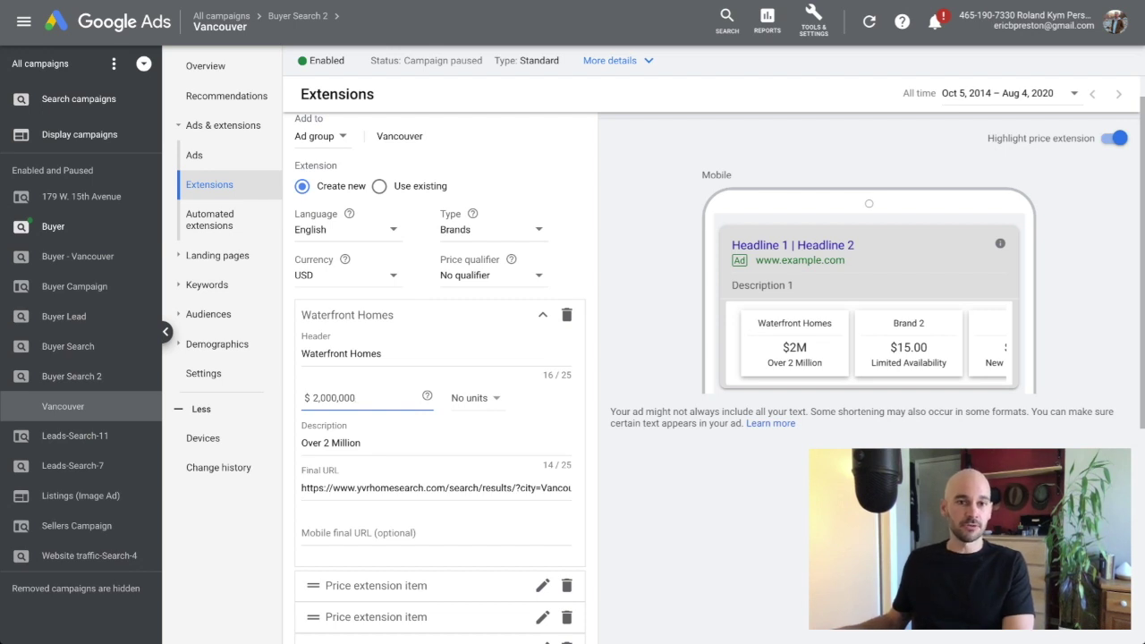
- Switch to the Google results for "vancouver homes for sale" and examine the ads on the first three pages for sitelink and price extensions
key(ctrl+Tab)
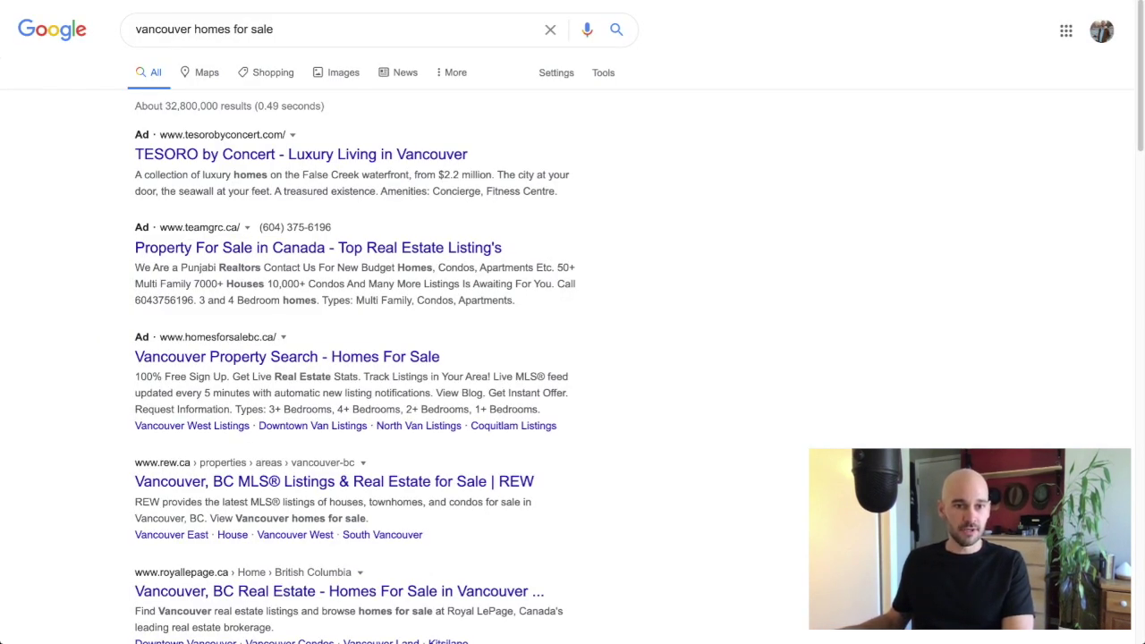
scroll(358, 358, down, 15)
scroll(358, 358, up, 3)
scroll(375, 358, up, 4)
scroll(376, 358, down, 15)
scroll(484, 552, up, 4)
scroll(484, 552, down, 5)
click(484, 552)
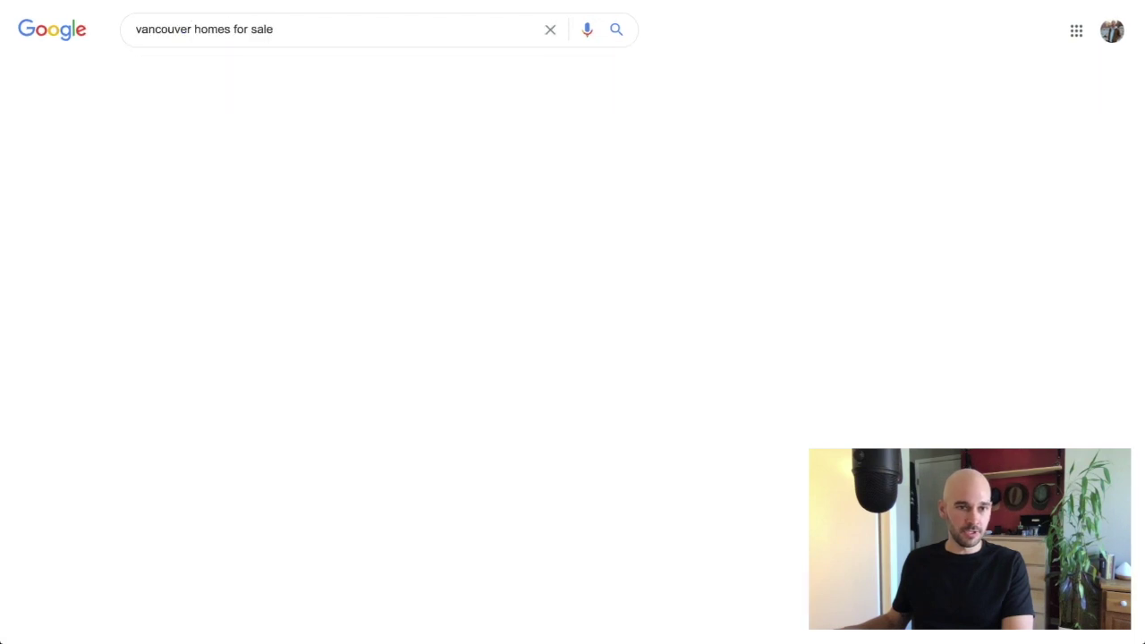
scroll(335, 164, down, 2)
scroll(336, 164, down, 10)
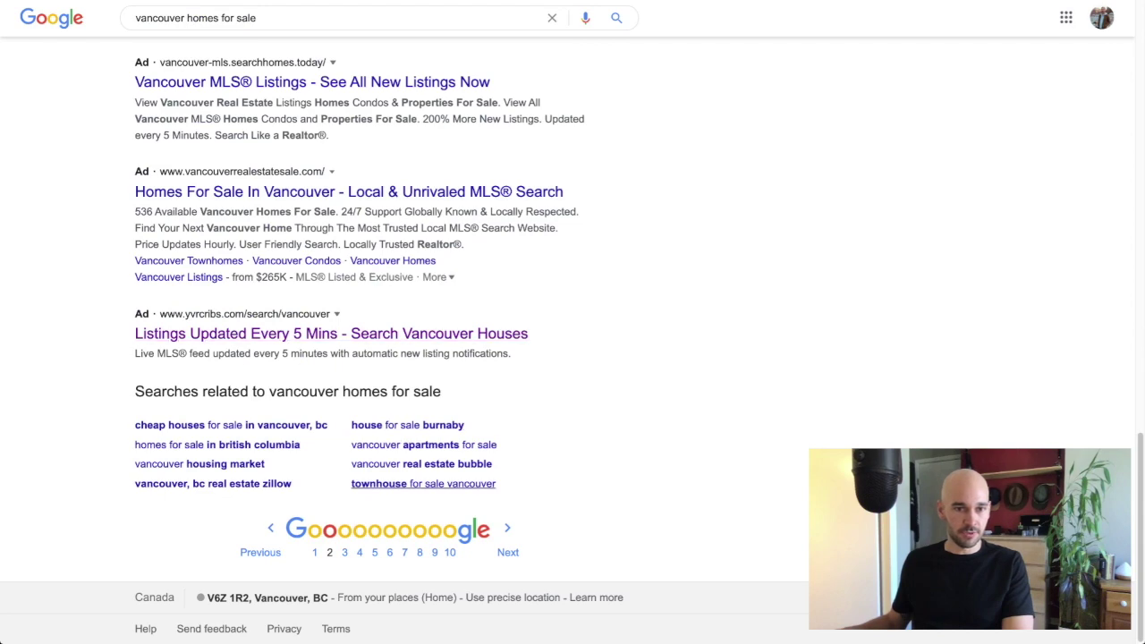
click(507, 551)
scroll(349, 356, down, 10)
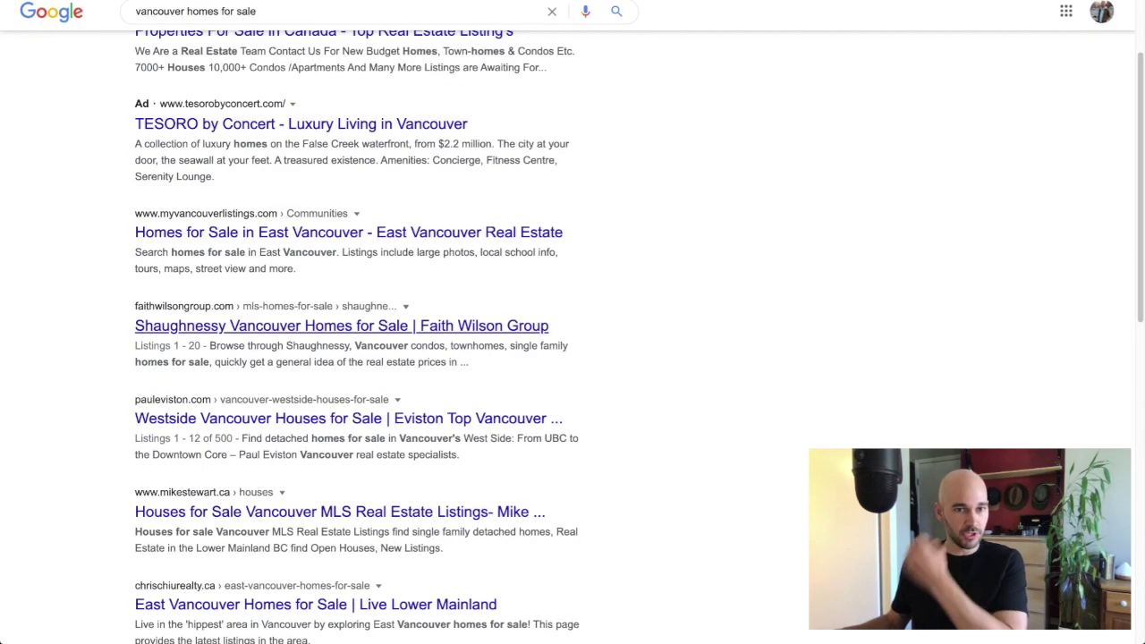
scroll(358, 322, up, 10)
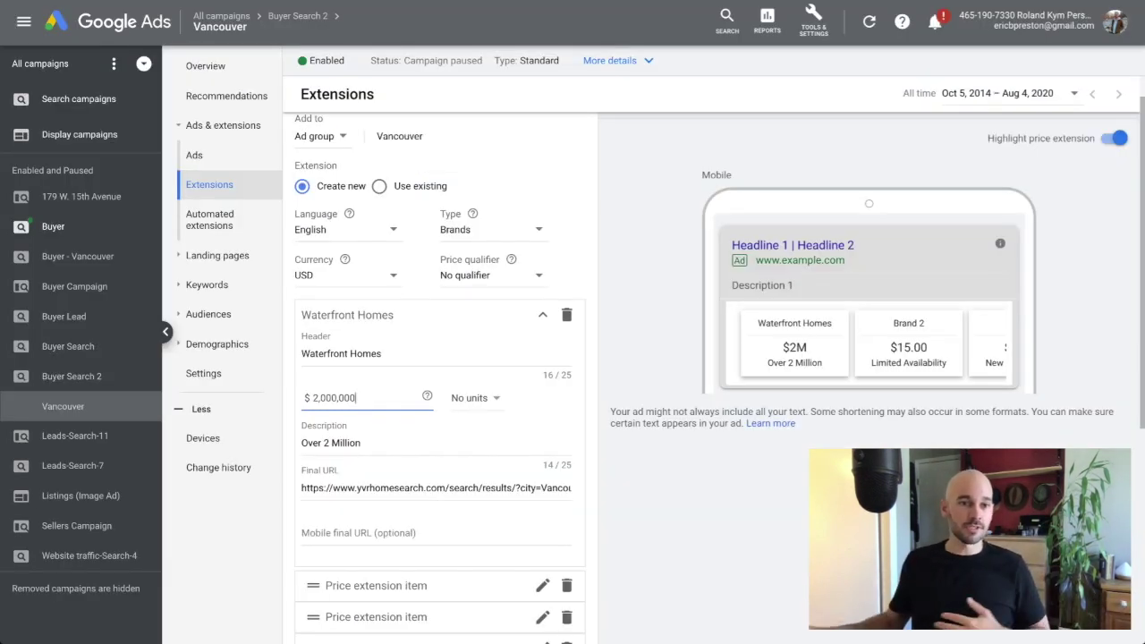
- Close the price extension form without saving and start a new callout extension for the Vancouver ad group
scroll(716, 358, up, 1)
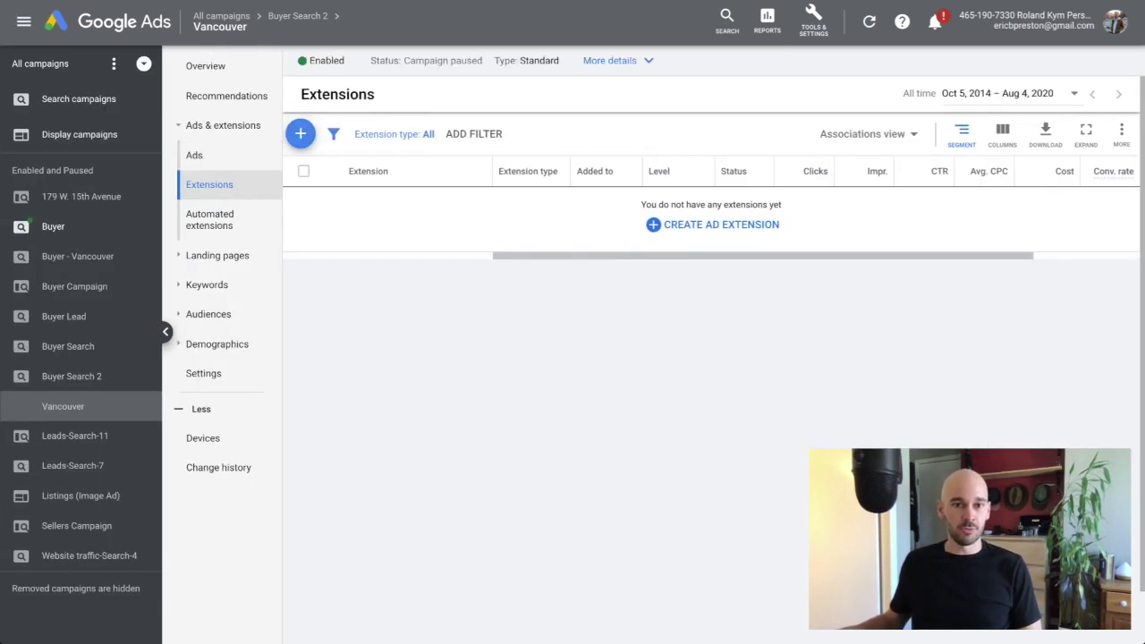
click(299, 133)
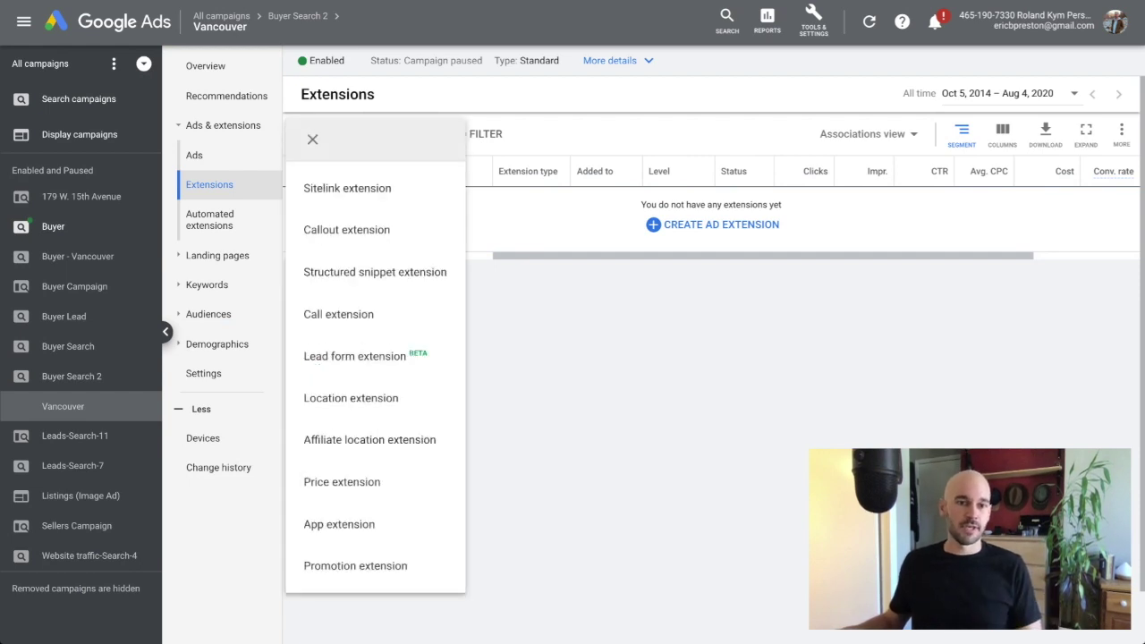
click(346, 229)
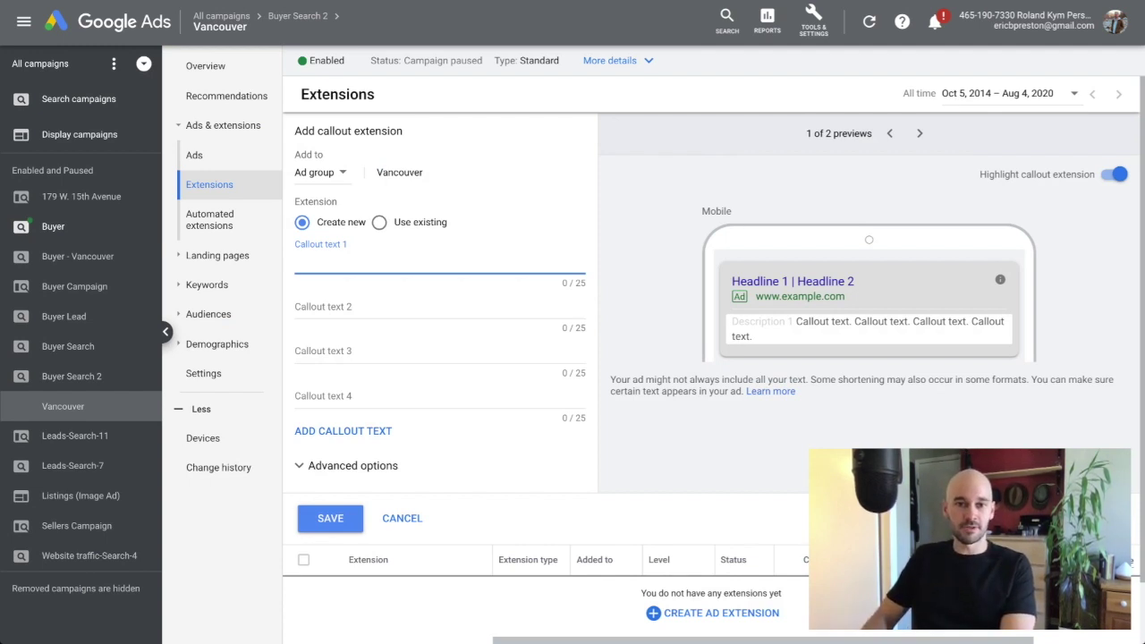
- Enter "Search Homes here" as callout text 1 and check its wording in the mobile ad preview
text(Search)
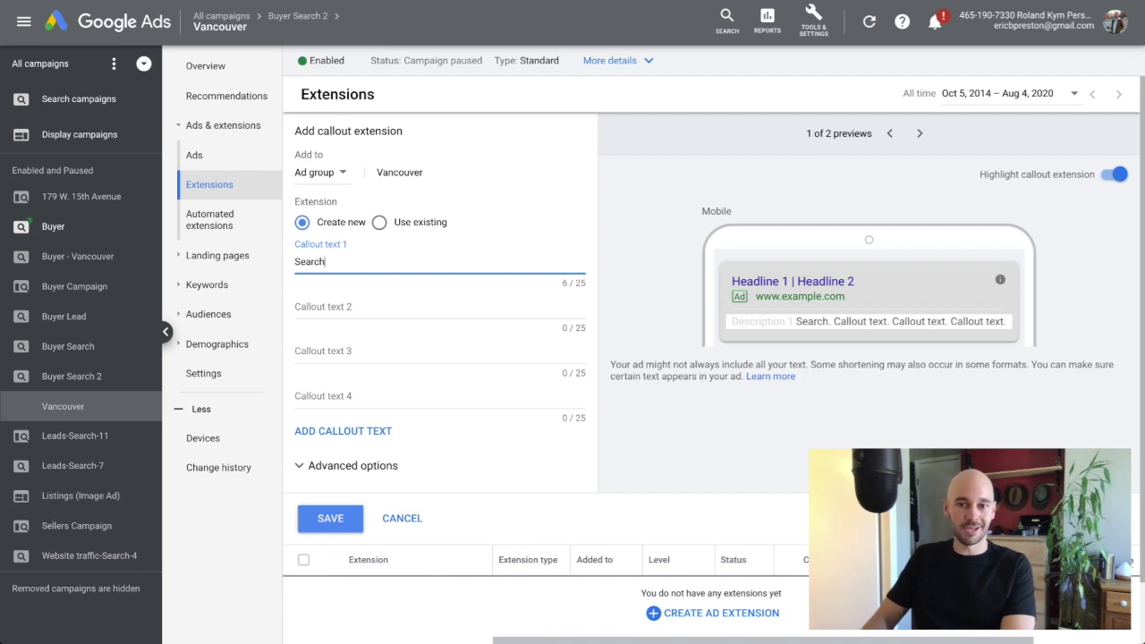
text( Homes here)
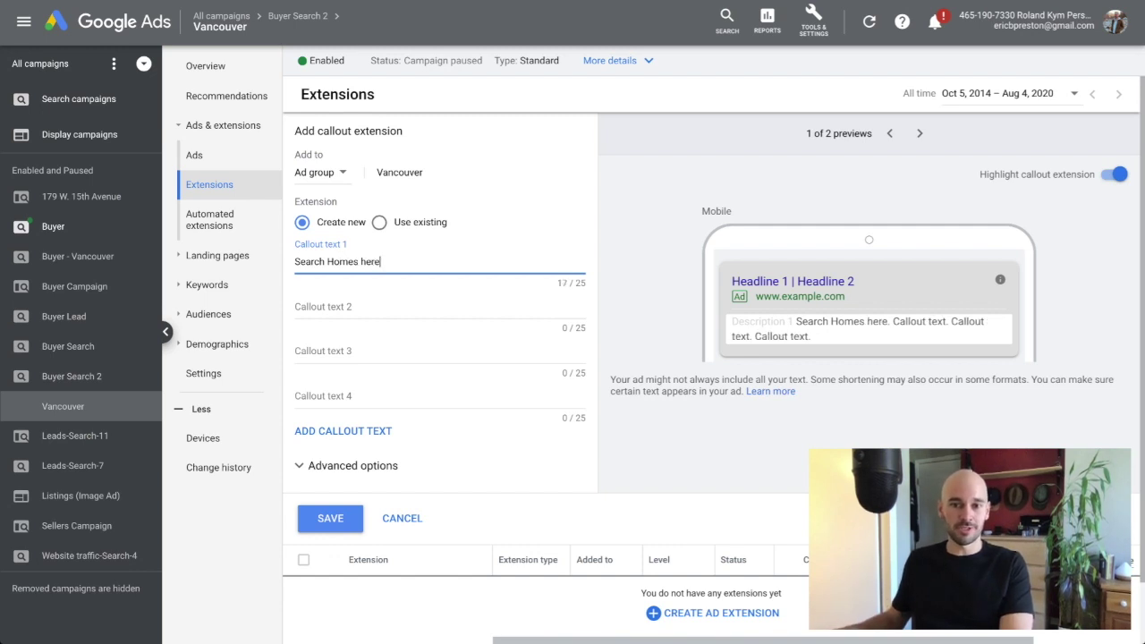
drag(837, 321, 855, 321)
double_click(847, 321)
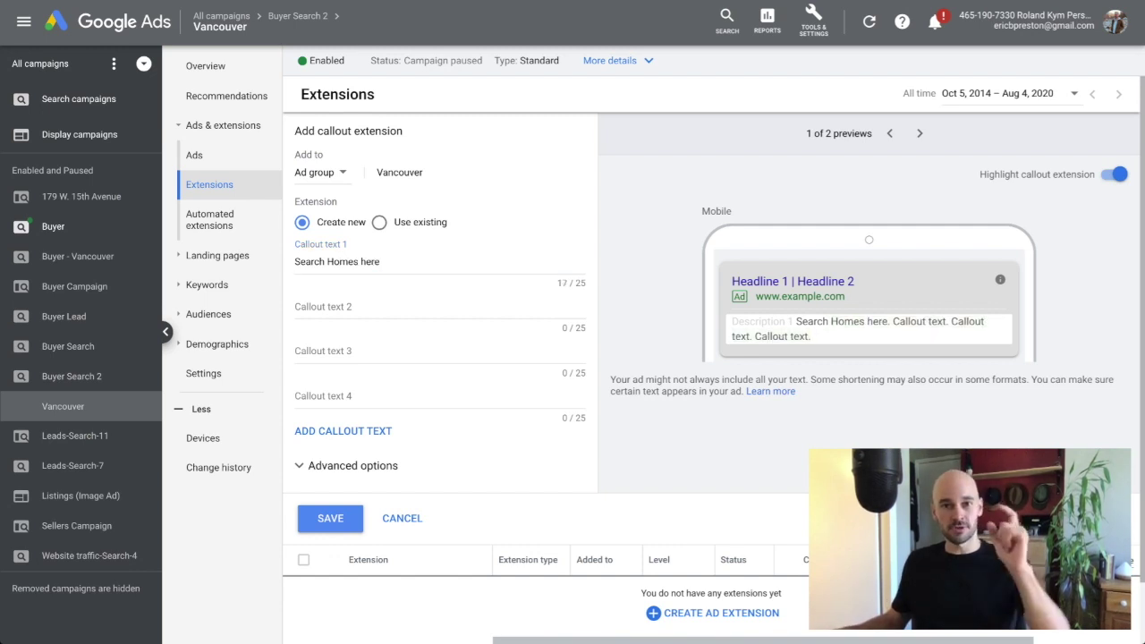